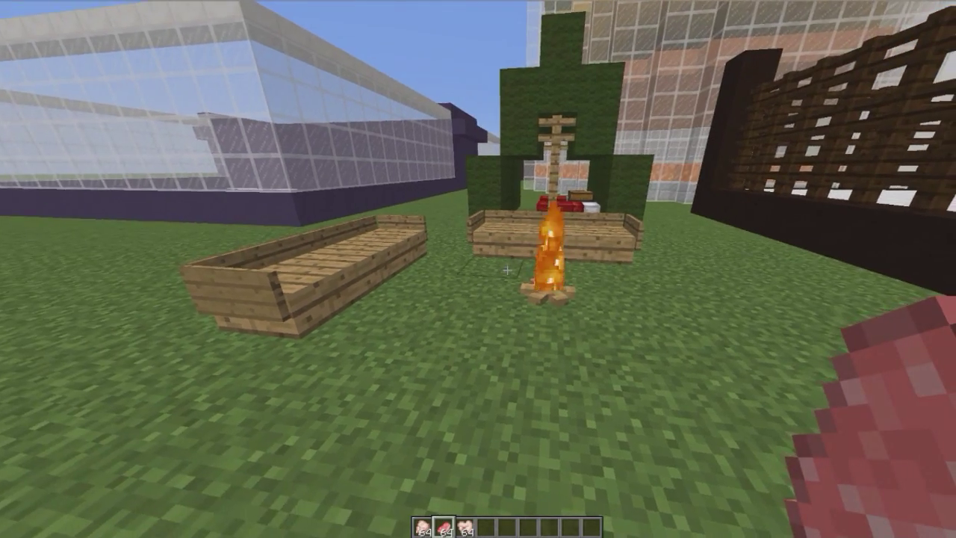
Walk around the campsite and inspect the campfire, the wooden benches, the fence and the crafting area.
{"action": "key", "text": "w"}
{"action": "key", "text": "s"}
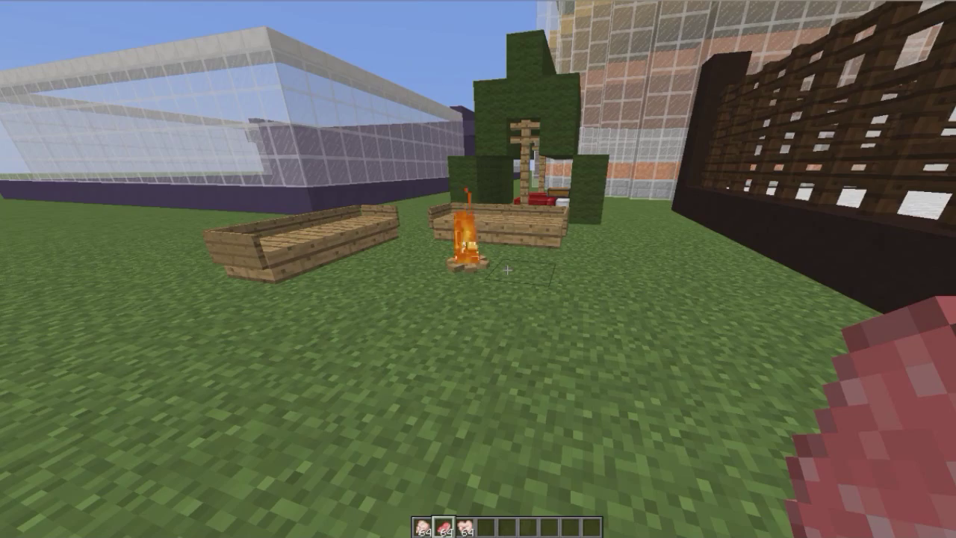
{"action": "key", "text": "w"}
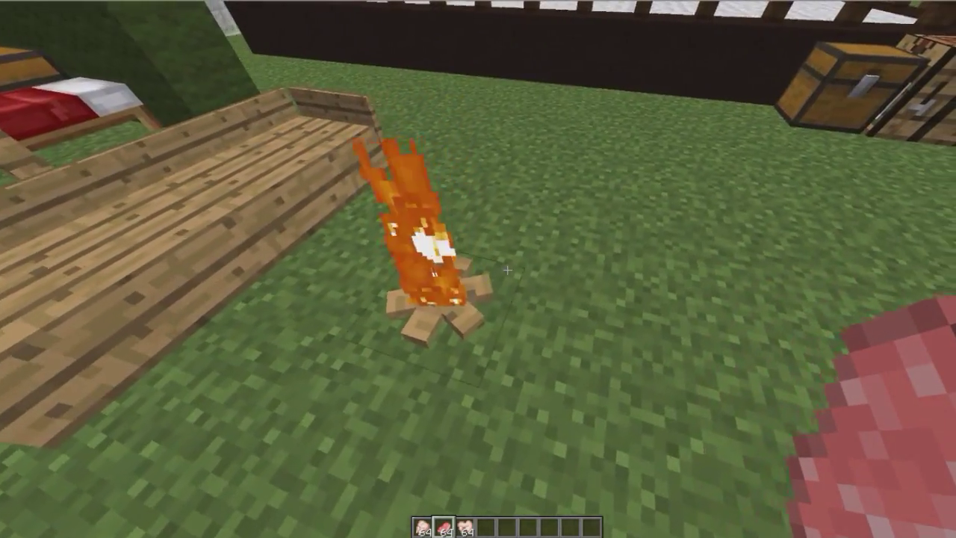
{"action": "key", "text": "s"}
{"action": "key", "text": "w"}
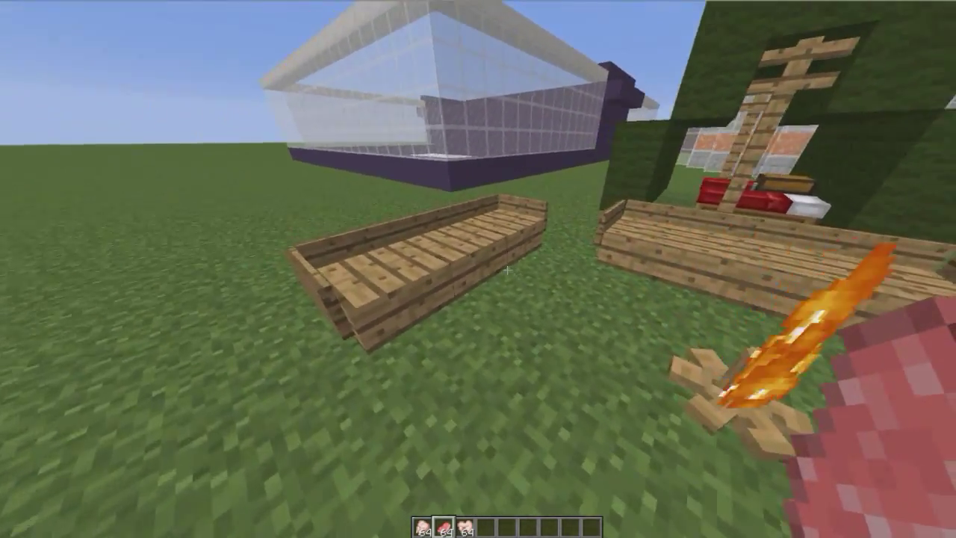
{"action": "key", "text": "w"}
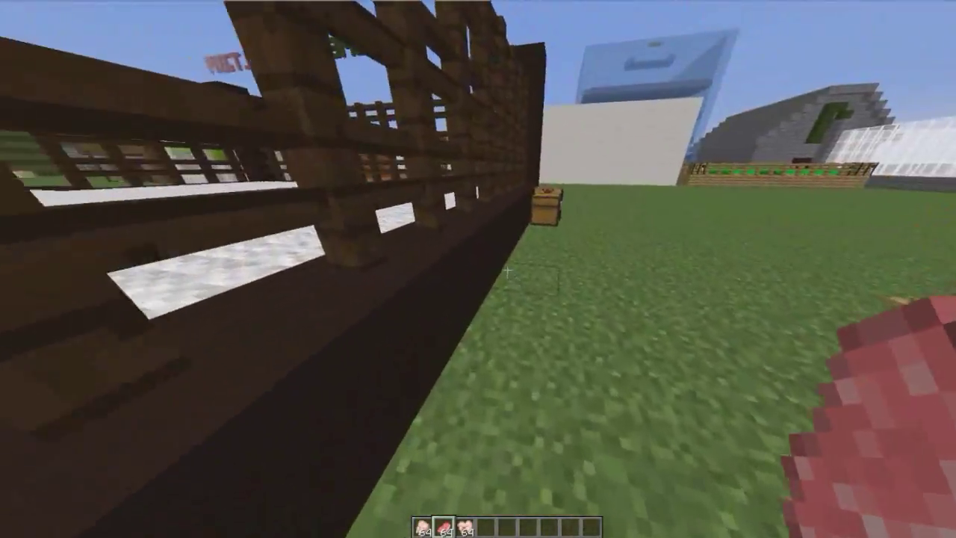
{"action": "key", "text": "w"}
{"action": "key", "text": "d"}
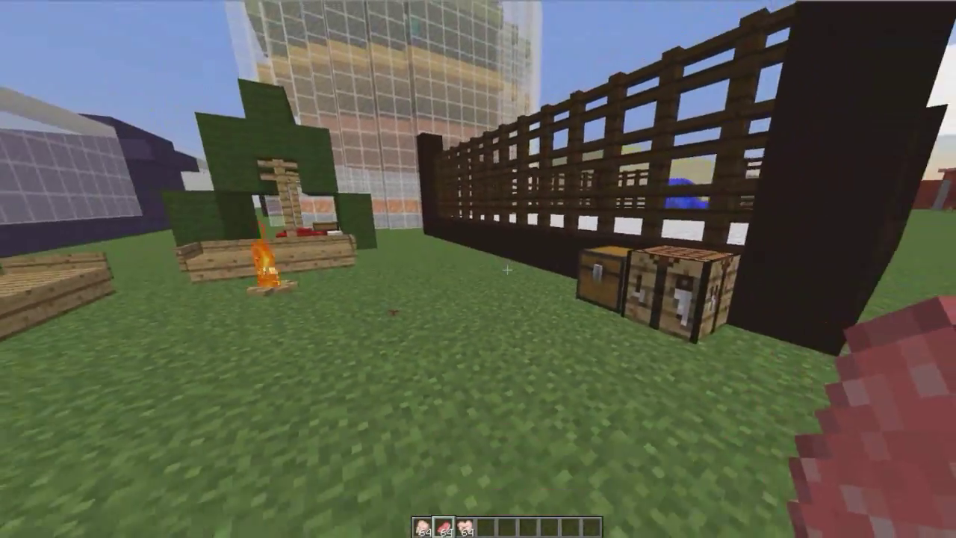
{"action": "key", "text": "s"}
Take a stack of 64 logs out of the chest beside the crafting table.
{"action": "key", "text": "w"}
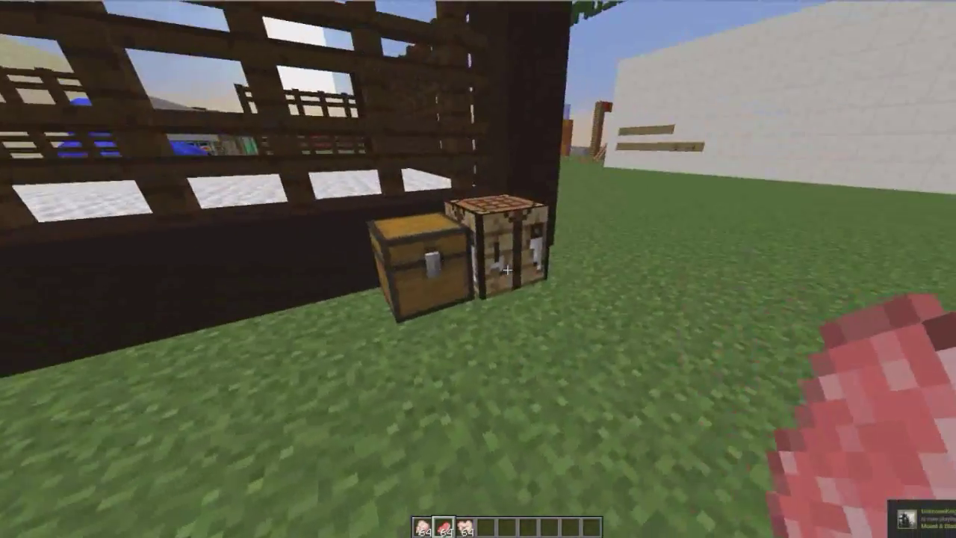
{"action": "right_click", "coordinate": [478, 269]}
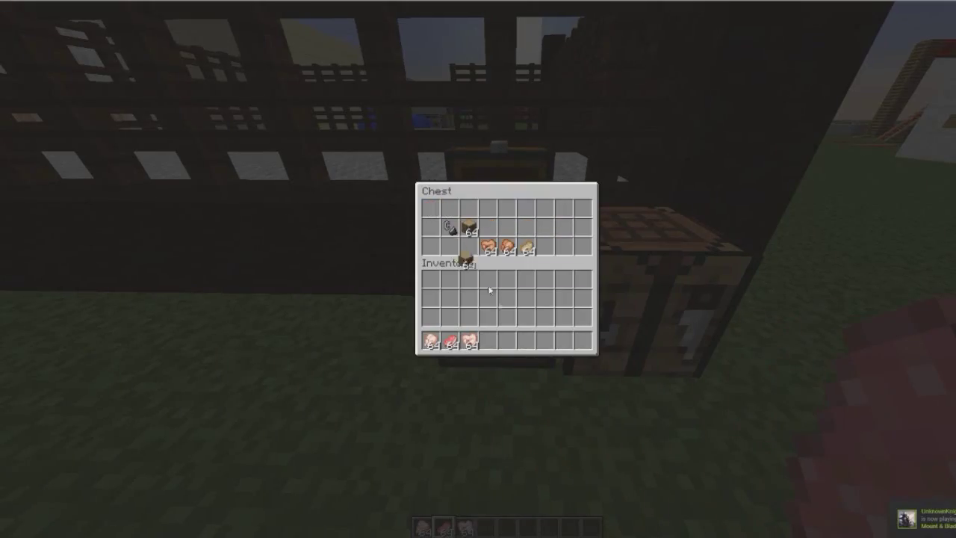
{"action": "key", "text": "e"}
Fill all nine cells of the crafting table's grid with one log each and put the leftover logs in the inventory.
{"action": "right_click", "coordinate": [478, 269]}
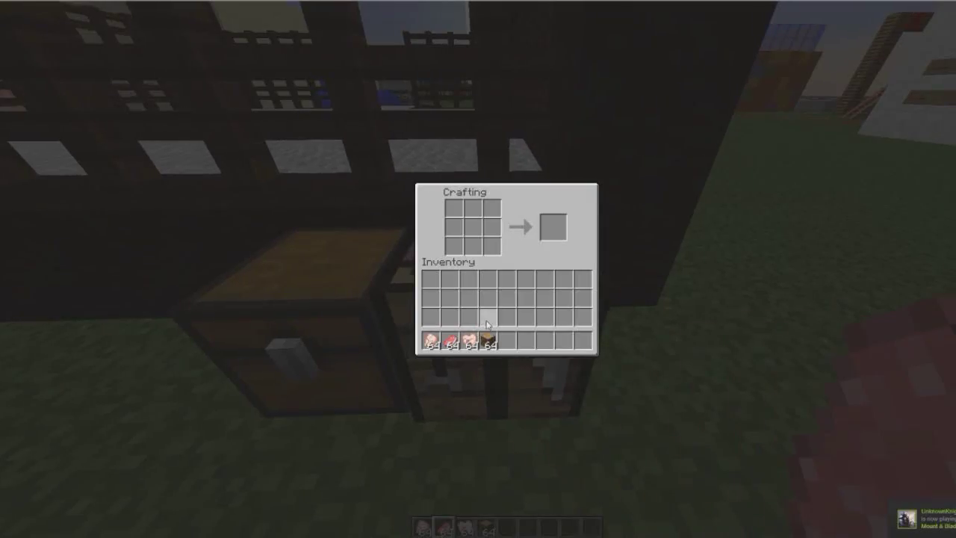
{"action": "left_click", "coordinate": [489, 340]}
{"action": "left_click", "coordinate": [471, 226]}
{"action": "right_click", "coordinate": [460, 213]}
{"action": "right_click", "coordinate": [456, 230]}
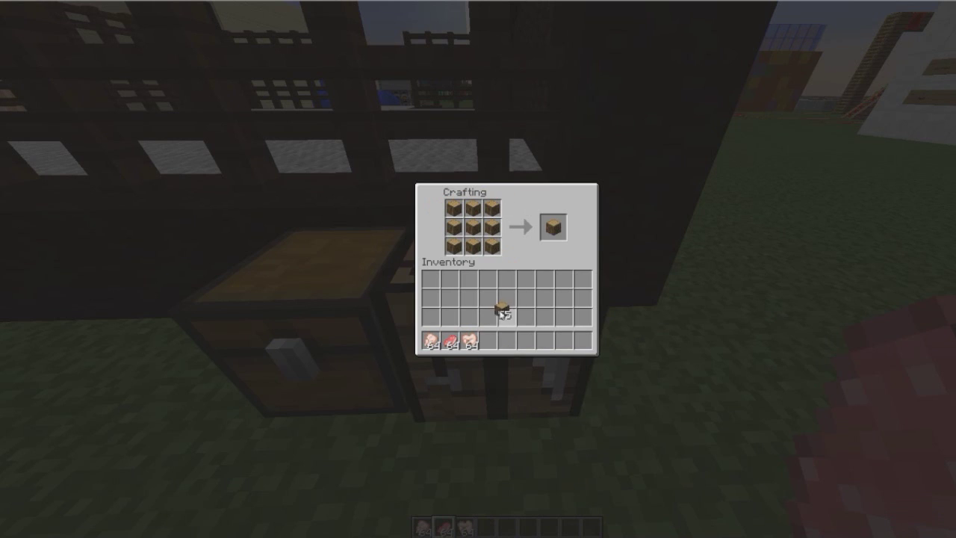
{"action": "left_click", "coordinate": [483, 282]}
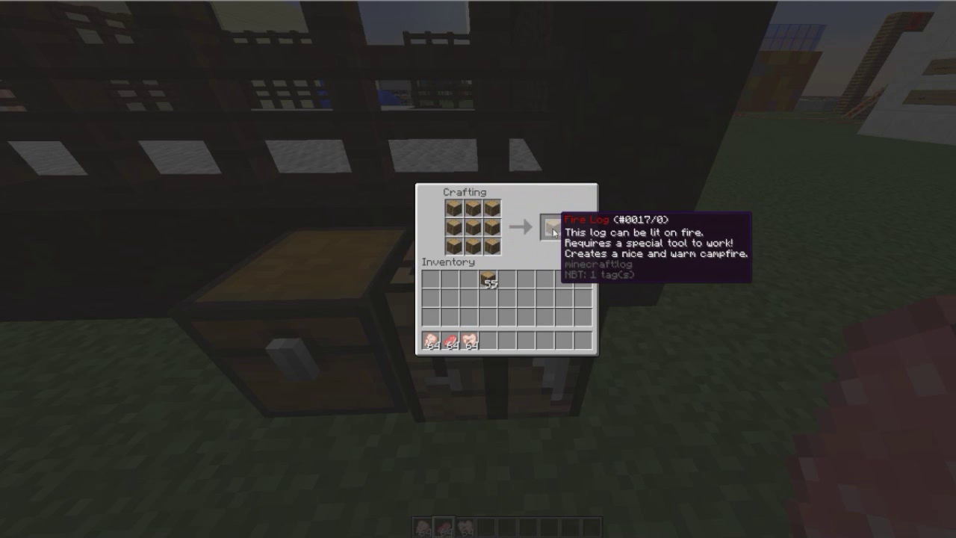
Craft the Fire Log into the fourth hotbar slot and move the remaining 55 logs to the fifth.
{"action": "left_click", "coordinate": [554, 224]}
{"action": "left_click", "coordinate": [489, 339]}
{"action": "left_click", "coordinate": [507, 339]}
{"action": "key", "text": "e"}
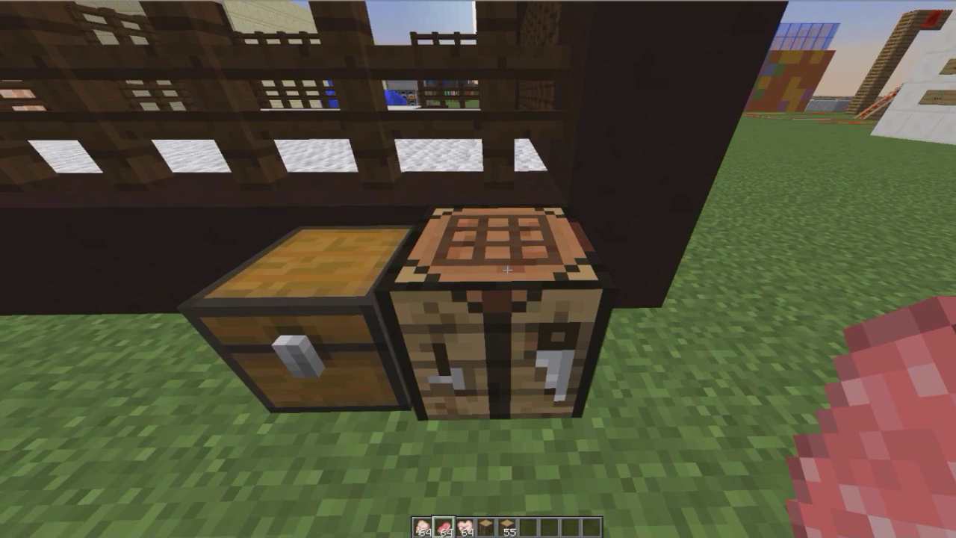
Store the 55 leftover logs in the chest and take the Flint and Steel from it.
{"action": "right_click", "coordinate": [507, 268]}
{"action": "left_click", "coordinate": [507, 339], "text": "shift"}
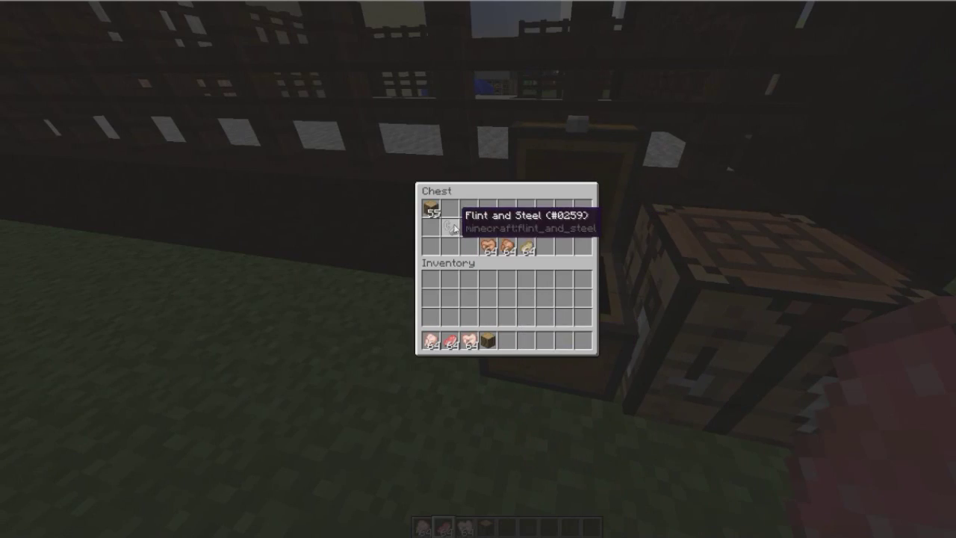
{"action": "key", "text": "Escape"}
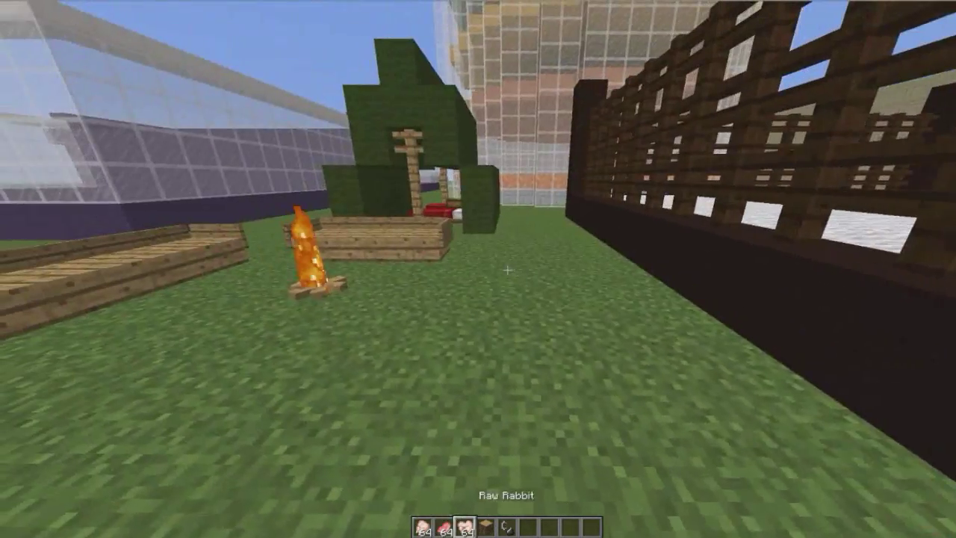
Place the Fire Log on the grass between the existing campfire and the fence, and try to light it with the Flint and Steel.
{"action": "key", "text": "4"}
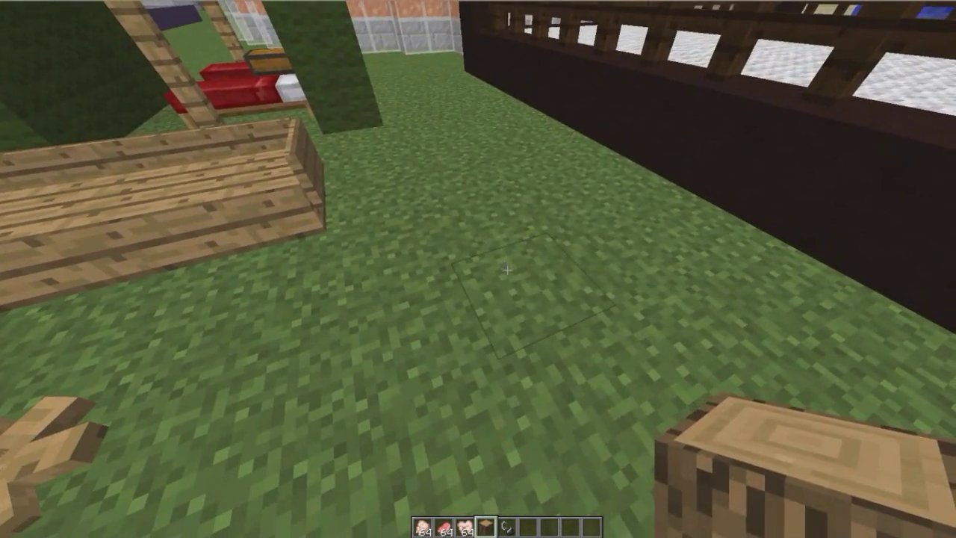
{"action": "right_click", "coordinate": [507, 269]}
{"action": "key", "text": "5"}
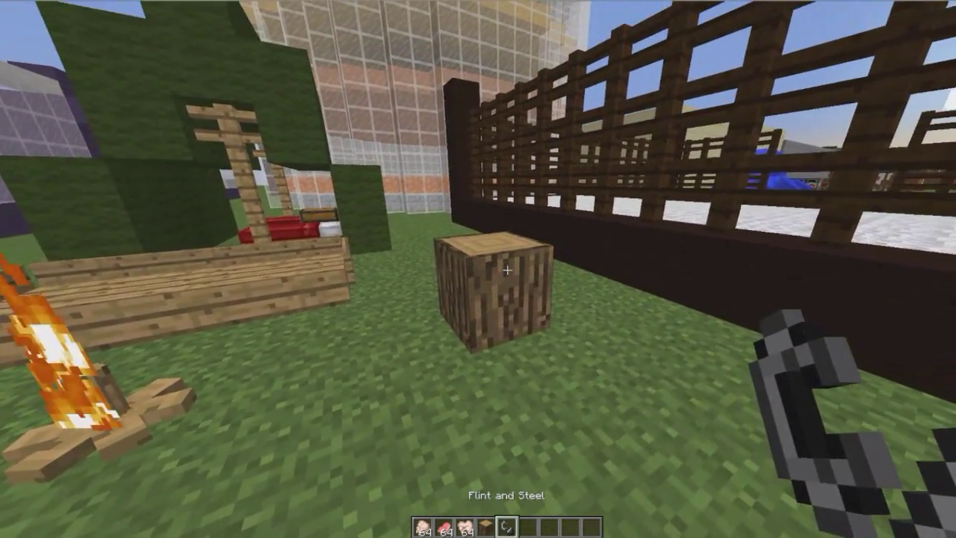
{"action": "right_click", "coordinate": [507, 270]}
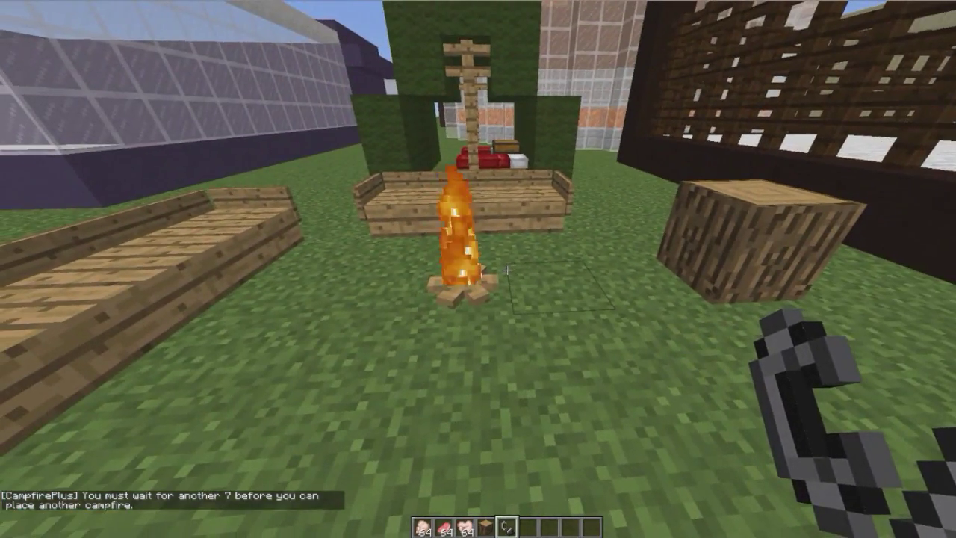
Light the placed Fire Log with the Flint and Steel to make a second campfire.
{"action": "key", "text": "w"}
{"action": "key", "text": "Escape"}
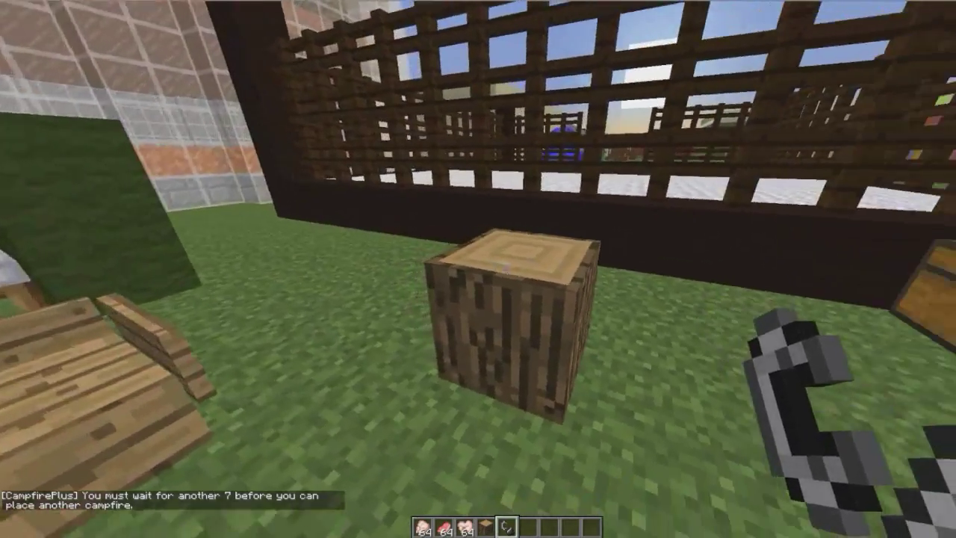
{"action": "right_click", "coordinate": [507, 269]}
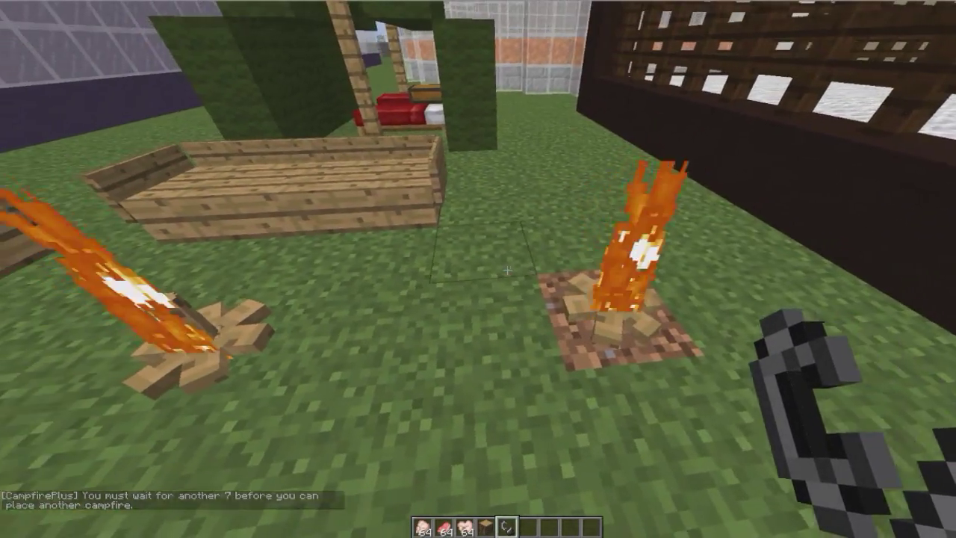
Return the Flint and Steel to the chest.
{"action": "key", "text": "s"}
{"action": "key", "text": "e"}
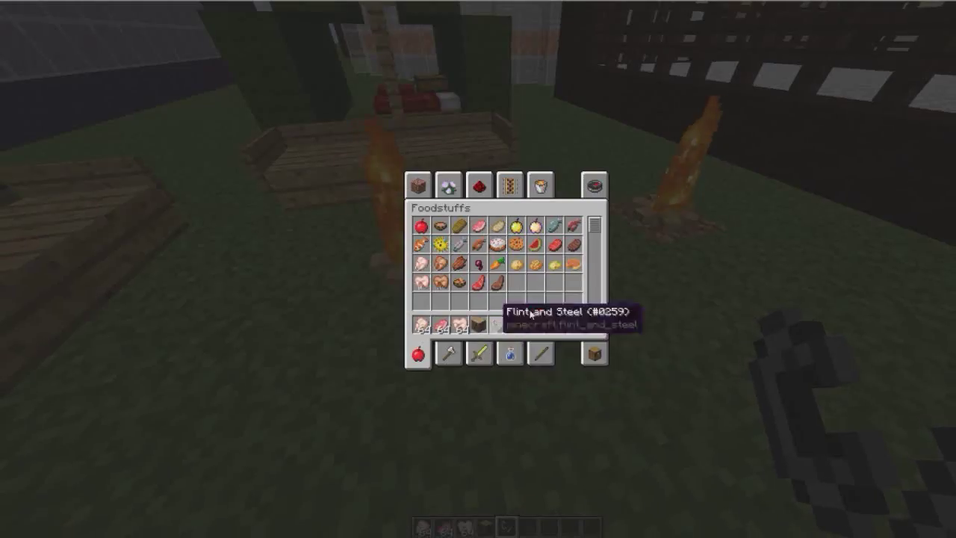
{"action": "key", "text": "e"}
{"action": "right_click", "coordinate": [507, 270]}
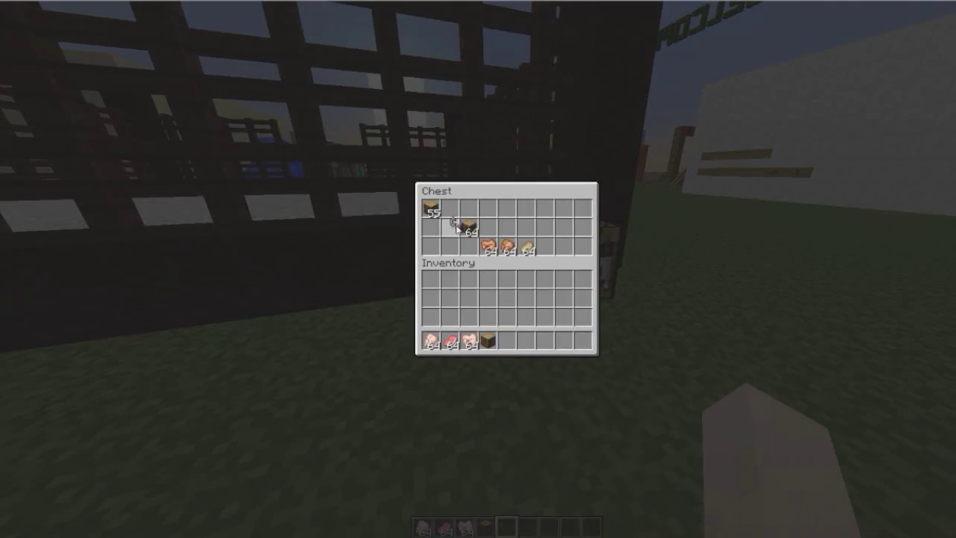
{"action": "key", "text": "e"}
Remove the remaining Fire Log from the hotbar.
{"action": "key", "text": "e"}
{"action": "left_click", "coordinate": [475, 327], "text": "shift"}
{"action": "key", "text": "e"}
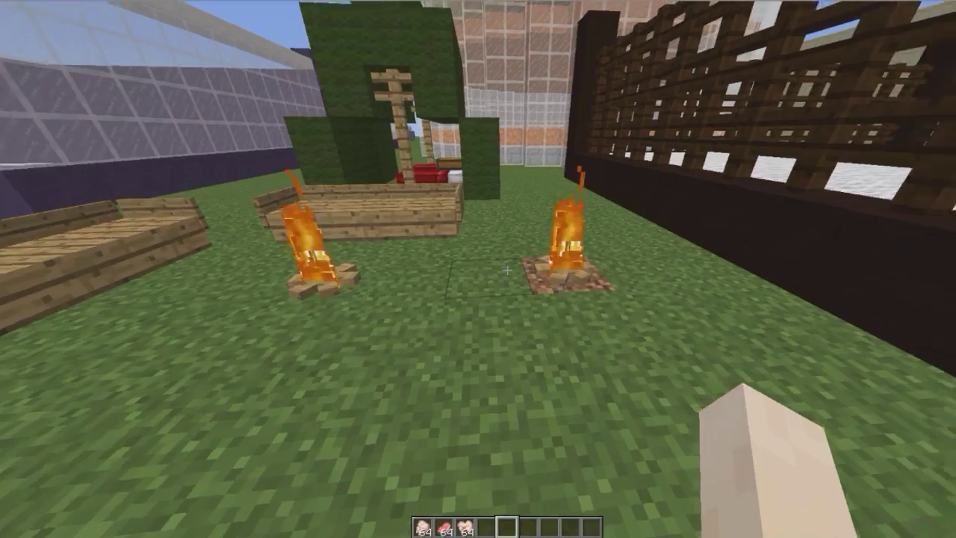
Add the three raw meat stacks, including the chicken and rabbit, to the new campfire's cooking slots and cook them.
{"action": "key", "text": "w"}
{"action": "key", "text": "1"}
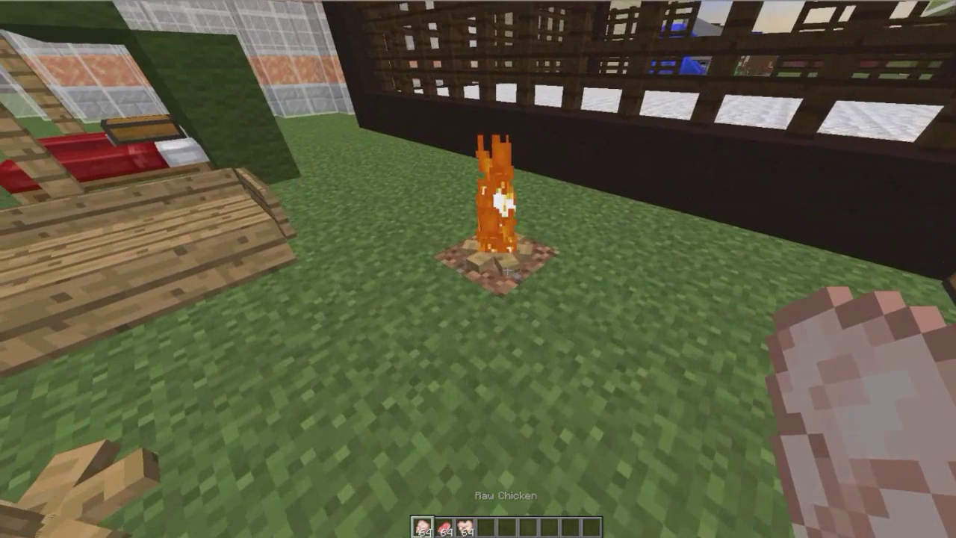
{"action": "right_click", "coordinate": [508, 270]}
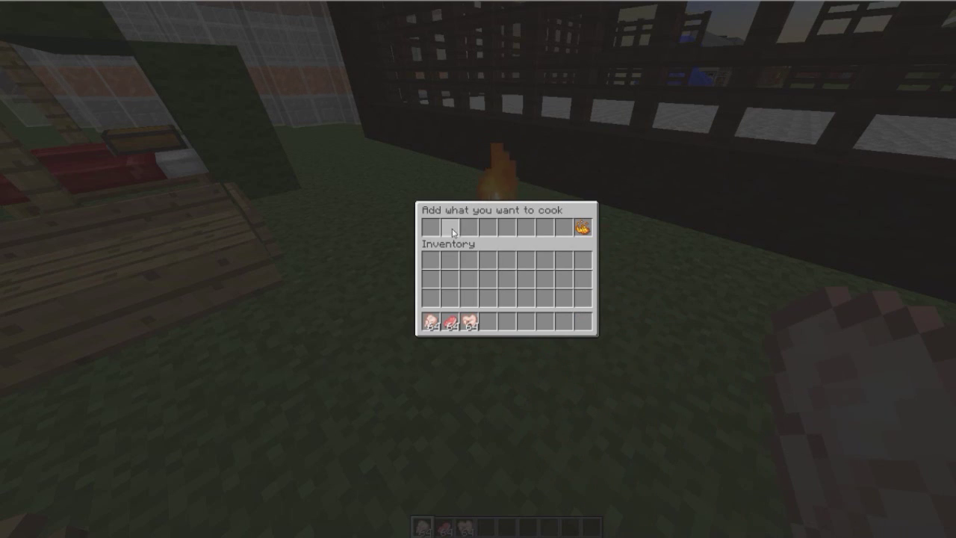
{"action": "left_click", "coordinate": [432, 321], "text": "shift"}
{"action": "left_click", "coordinate": [450, 321], "text": "shift"}
{"action": "left_click", "coordinate": [468, 321], "text": "shift"}
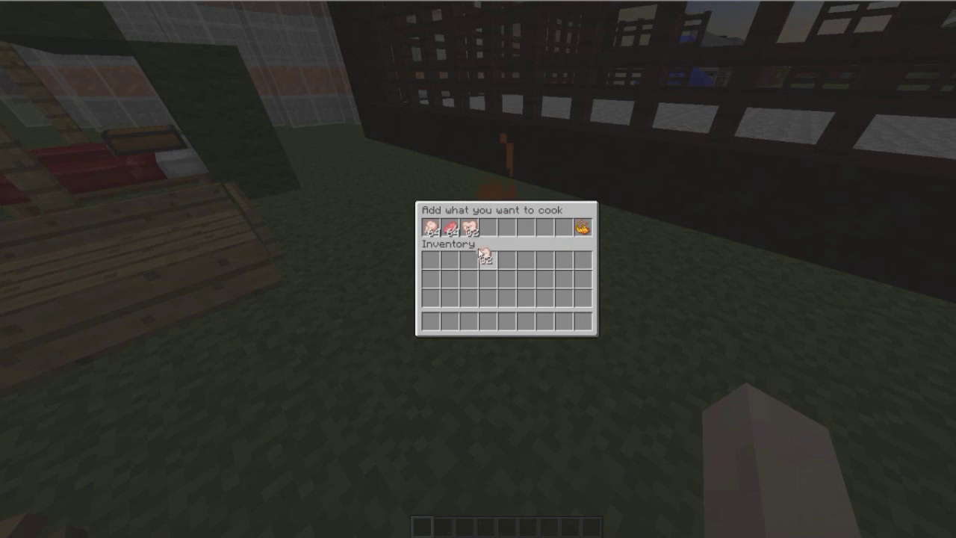
{"action": "left_click", "coordinate": [584, 225]}
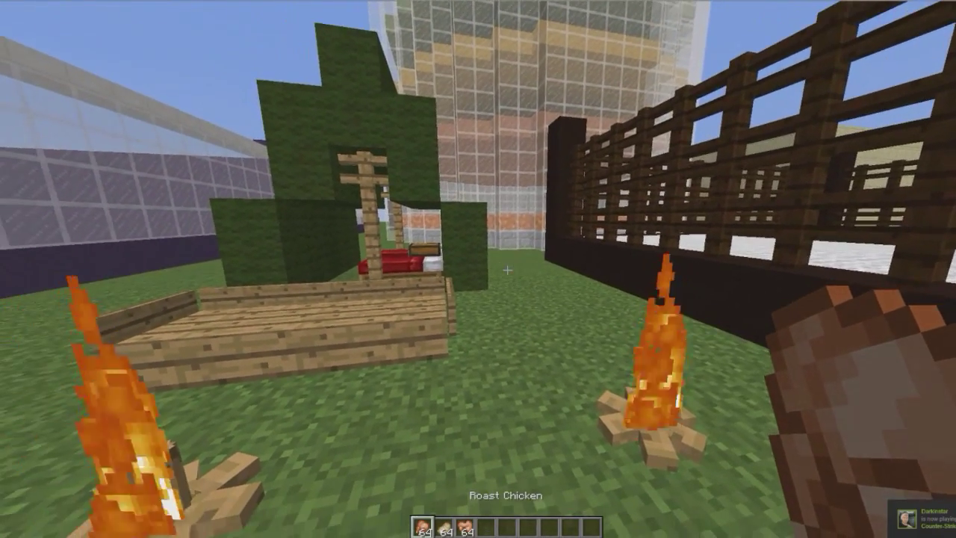
Store the three stacks of cooked meat in the chest's middle row, above the matching cooked stacks.
{"action": "scroll", "coordinate": [507, 269], "scroll_direction": "down", "scroll_amount": 1}
{"action": "key", "text": "w"}
{"action": "right_click", "coordinate": [507, 270]}
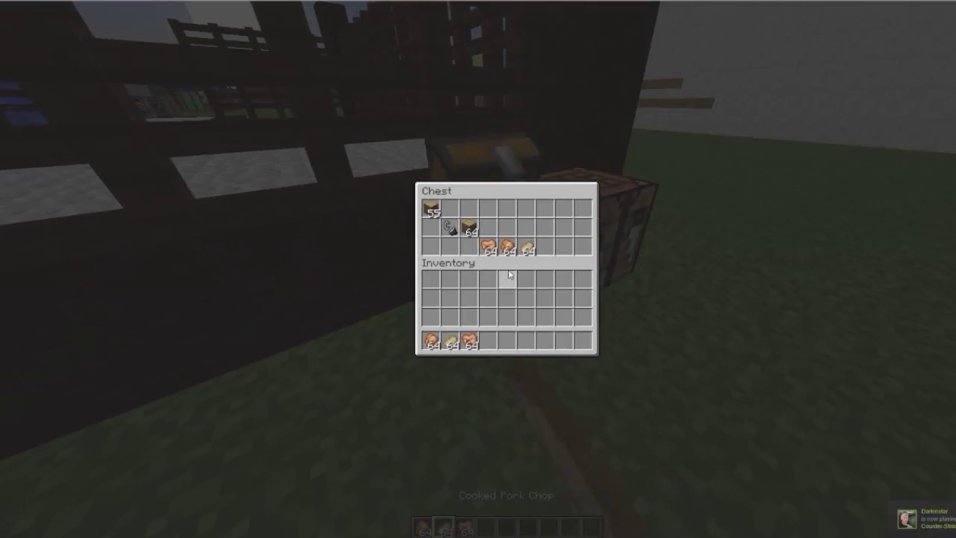
{"action": "left_click", "coordinate": [431, 340]}
{"action": "left_click", "coordinate": [508, 228]}
{"action": "left_click", "coordinate": [469, 340]}
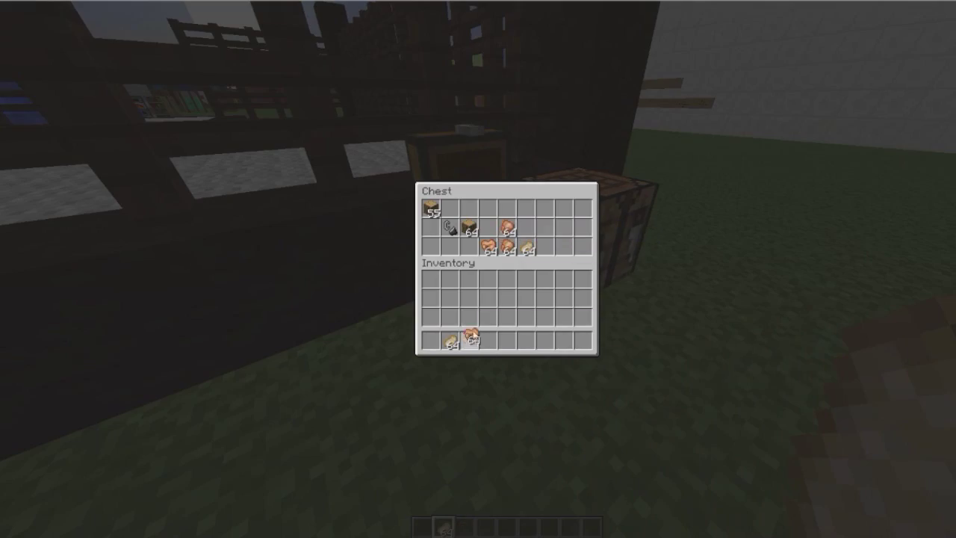
{"action": "left_click", "coordinate": [488, 228]}
{"action": "left_click", "coordinate": [451, 341]}
{"action": "left_click", "coordinate": [528, 228]}
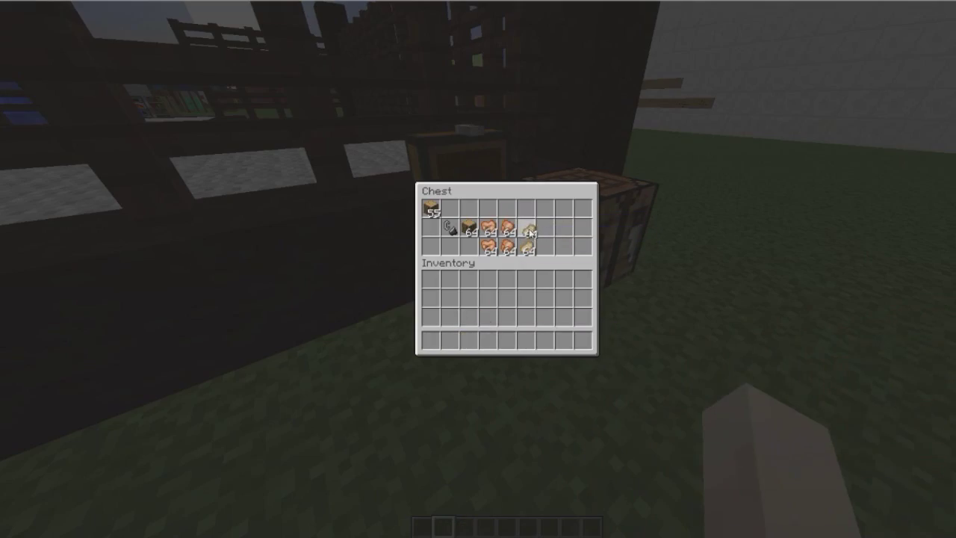
{"action": "key", "text": "Escape"}
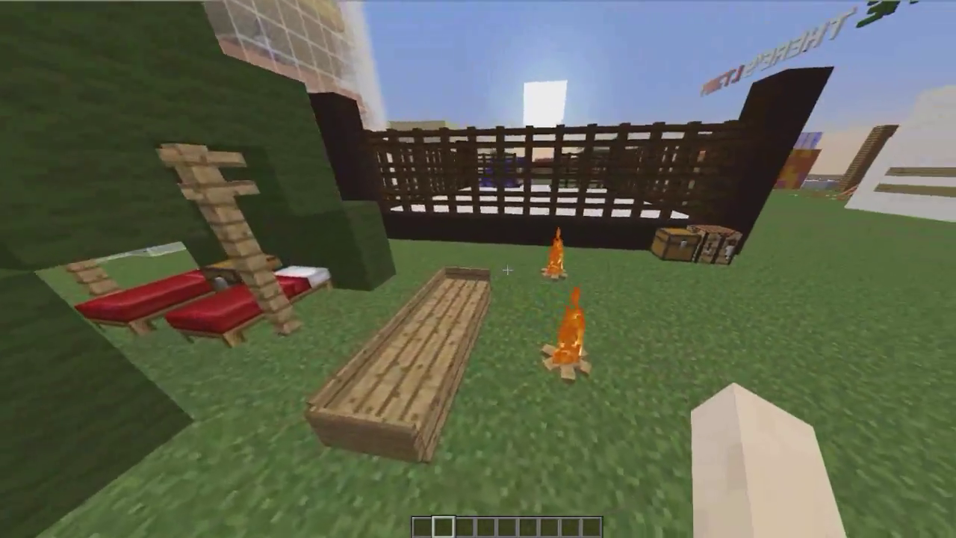
Walk around the campsite and inspect the two burning campfires, the benches and the tent.
{"action": "key", "text": "w"}
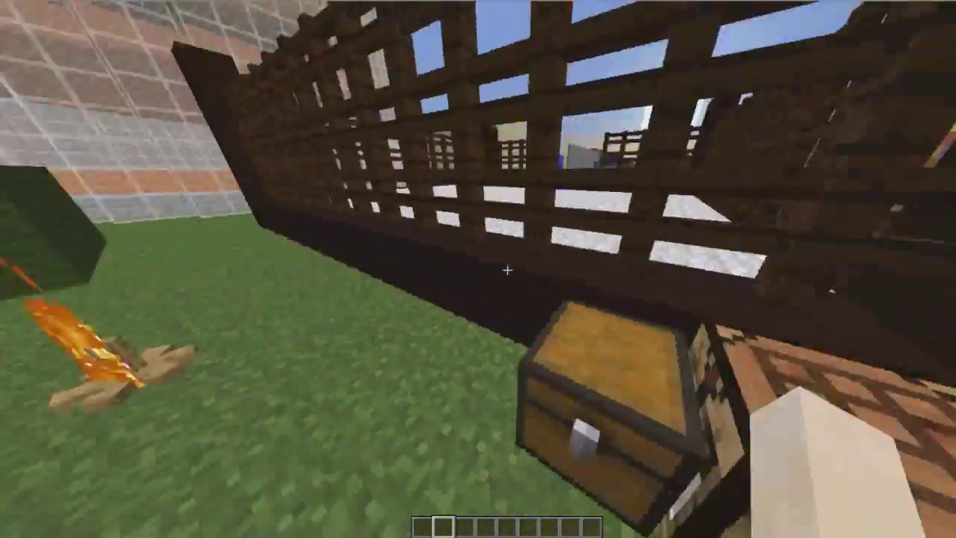
{"action": "key", "text": "w"}
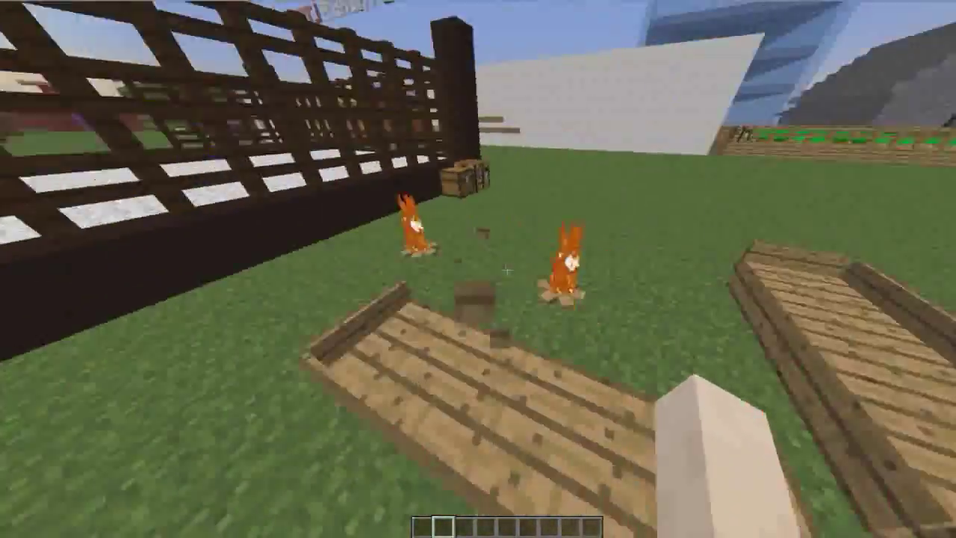
{"action": "key", "text": "w"}
{"action": "scroll", "coordinate": [507, 270], "scroll_direction": "up", "scroll_amount": 1}
{"action": "key", "text": "s"}
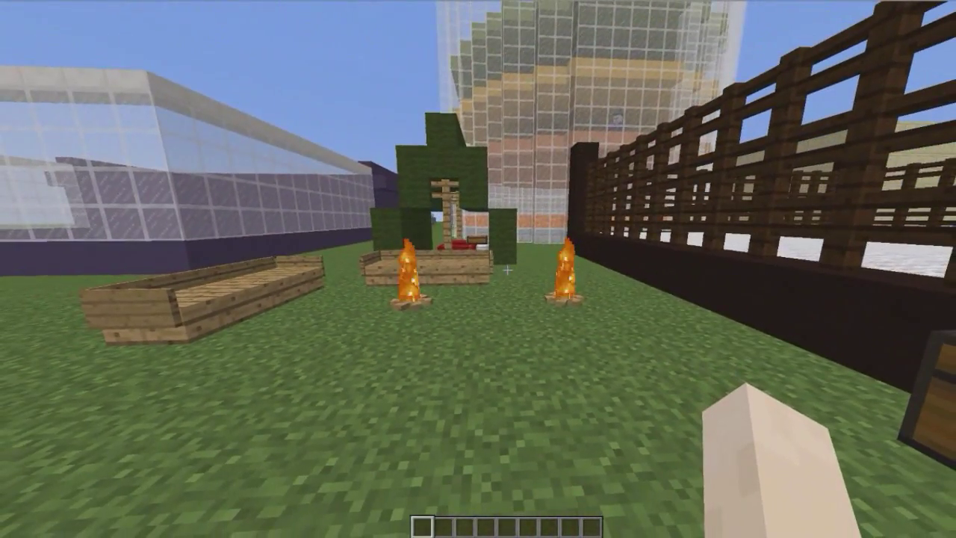
{"action": "key", "text": "s"}
{"action": "key", "text": "w"}
{"action": "key", "text": "s"}
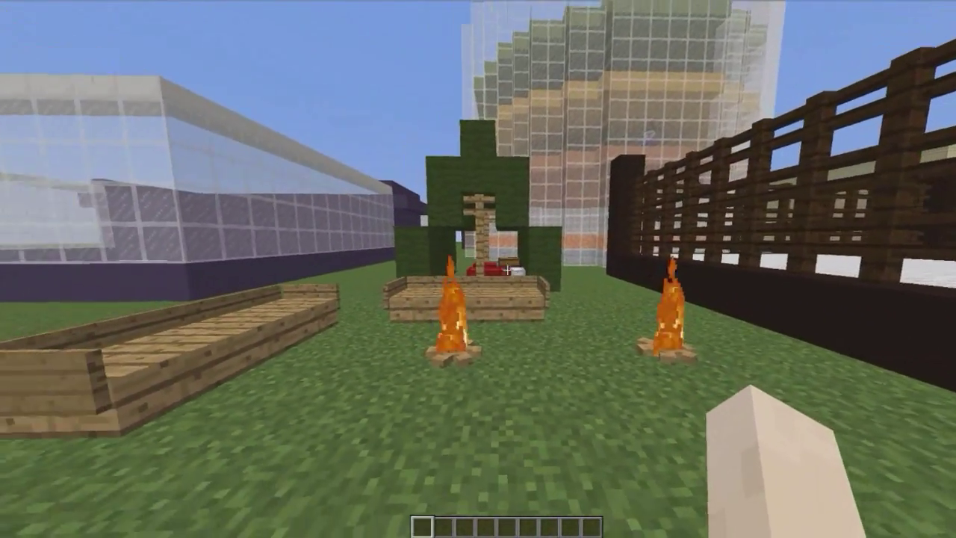
Switch to the File Explorer window and go back to the Fraps folder.
{"action": "key", "text": "t"}
{"action": "key", "text": "alt+Tab"}
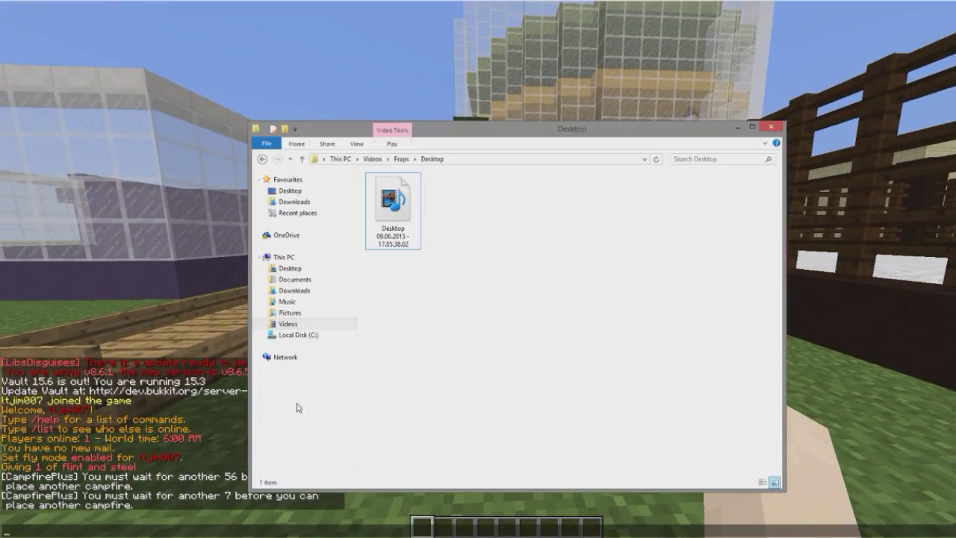
{"action": "left_click", "coordinate": [263, 159]}
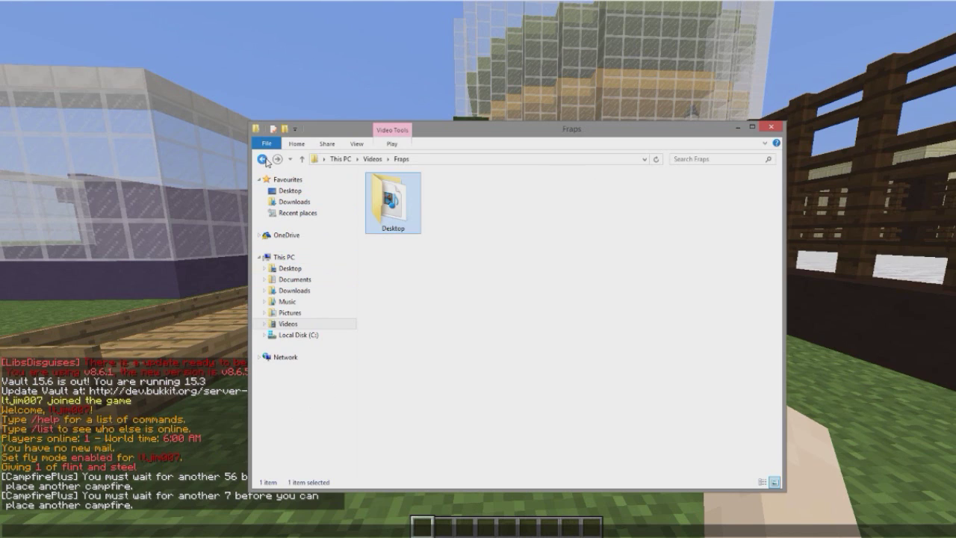
Go back to the server's CampfirePlus plugin folder and open the config file for editing in Notepad++.
{"action": "left_click", "coordinate": [262, 159]}
{"action": "left_click", "coordinate": [263, 159]}
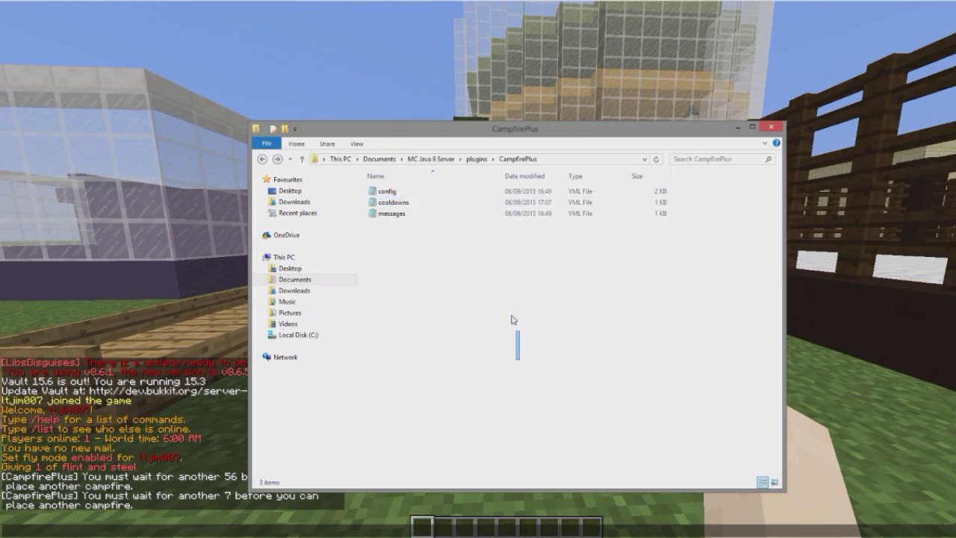
{"action": "left_click_drag", "start_coordinate": [512, 319], "coordinate": [442, 185]}
{"action": "left_click", "coordinate": [448, 270]}
{"action": "left_click", "coordinate": [426, 204]}
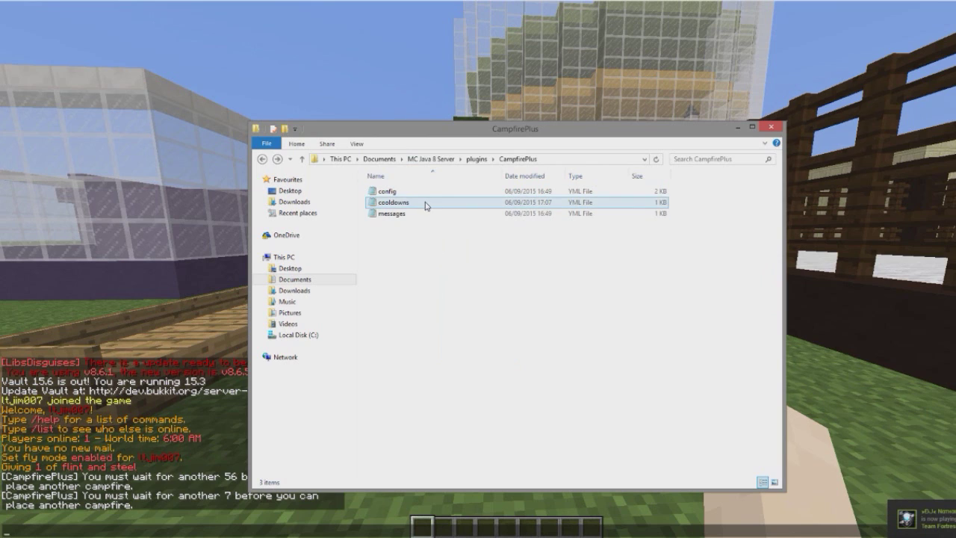
{"action": "left_click", "coordinate": [420, 192]}
{"action": "right_click", "coordinate": [419, 192]}
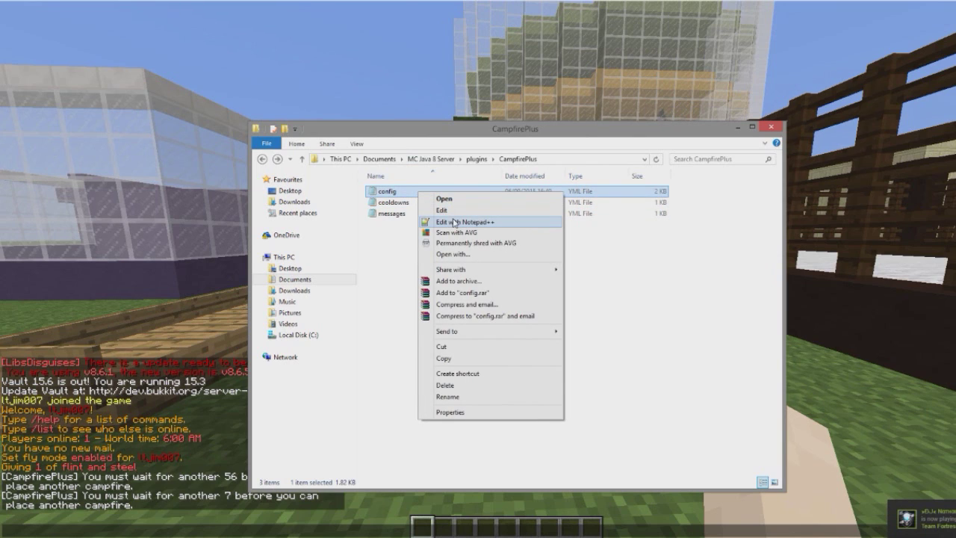
{"action": "left_click", "coordinate": [454, 222]}
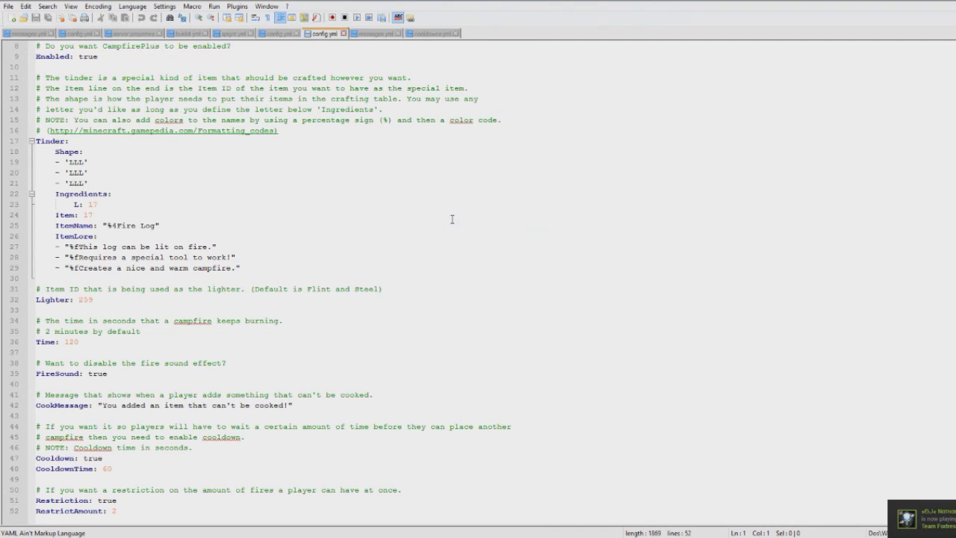
Change the Tinder ItemName text from Fire Log to "Campire Starter Kit", keeping the %4 colour code in front.
{"action": "scroll", "coordinate": [451, 219], "scroll_direction": "up", "scroll_amount": 2}
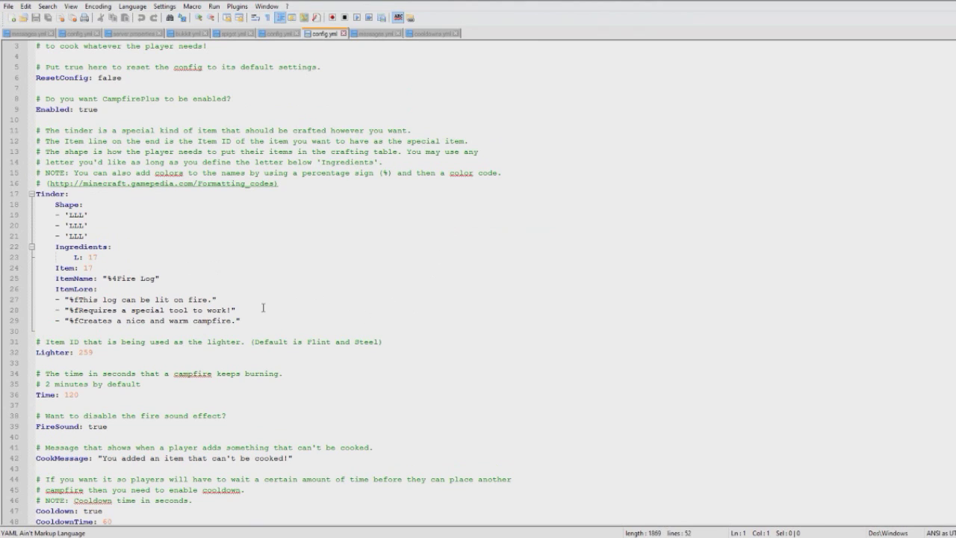
{"action": "scroll", "coordinate": [209, 279], "scroll_direction": "up", "scroll_amount": 1}
{"action": "left_click_drag", "start_coordinate": [218, 288], "coordinate": [39, 204]}
{"action": "left_click", "coordinate": [125, 232]}
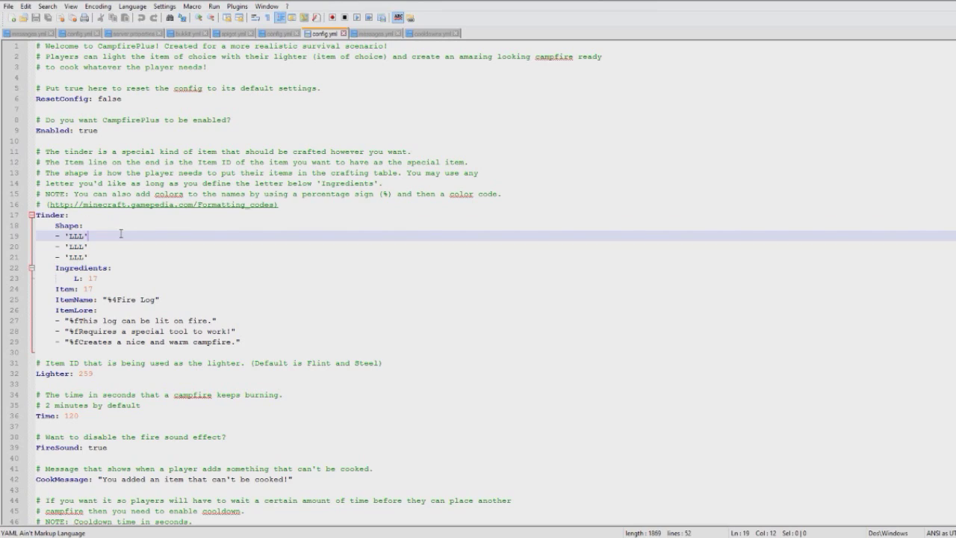
{"action": "left_click_drag", "start_coordinate": [175, 309], "coordinate": [4, 292]}
{"action": "left_click", "coordinate": [134, 308]}
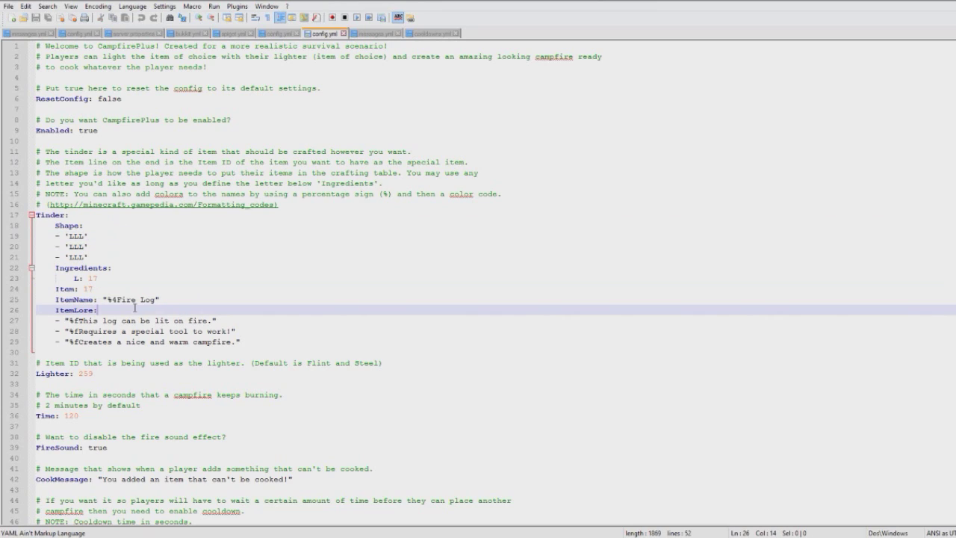
{"action": "left_click_drag", "start_coordinate": [155, 299], "coordinate": [126, 299]}
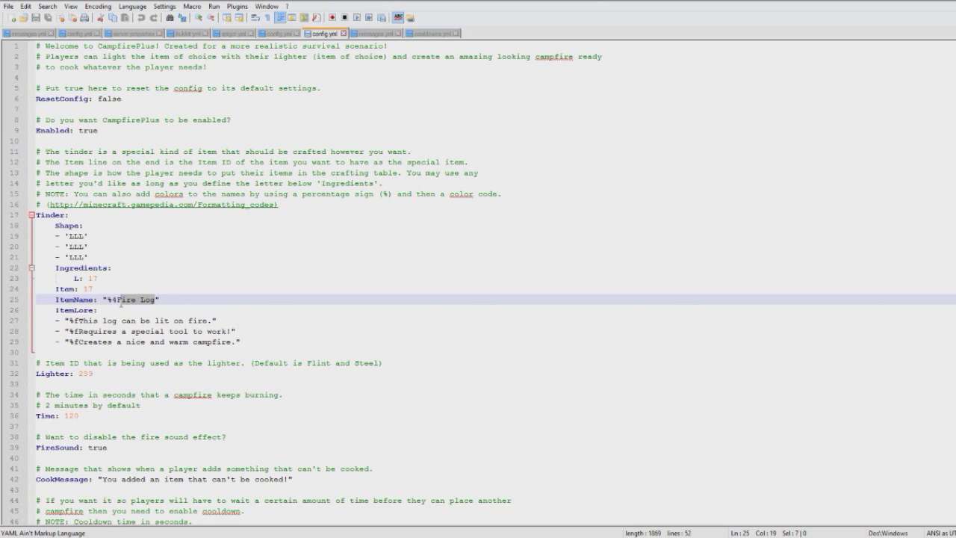
{"action": "key", "text": "BackSpace"}
{"action": "key", "text": "BackSpace"}
{"action": "type", "text": "C"}
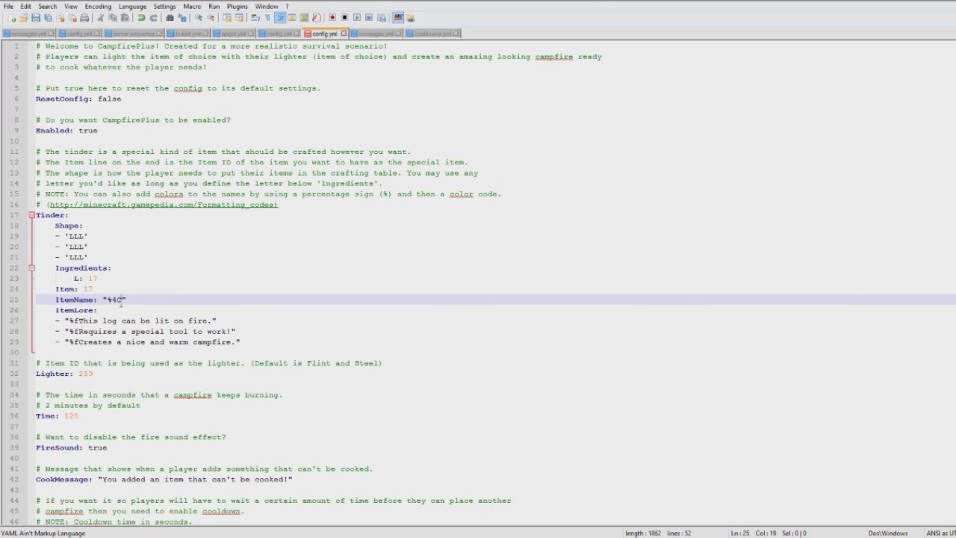
{"action": "type", "text": "ampire Starter Kit"}
Set the Tinder Item ID to 112.
{"action": "double_click", "coordinate": [89, 289]}
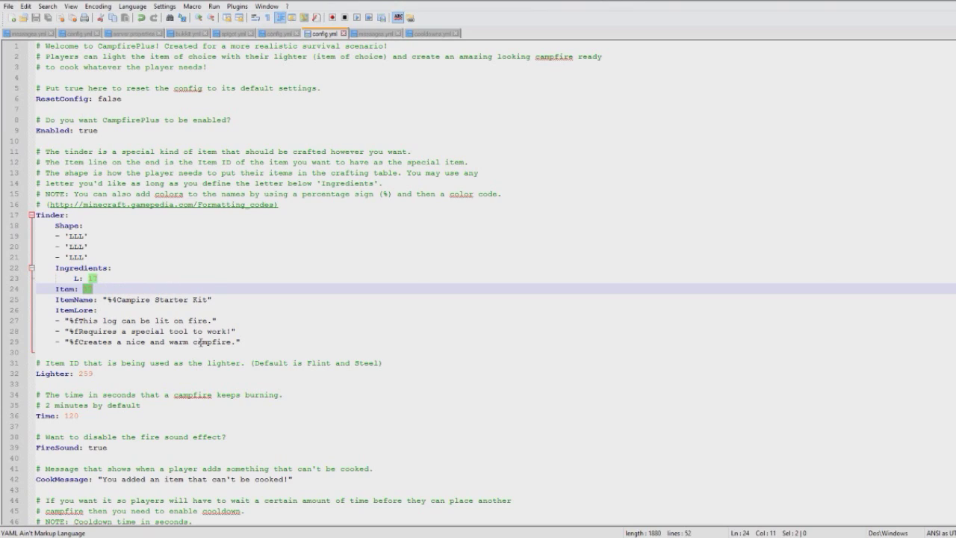
{"action": "left_click", "coordinate": [303, 364]}
{"action": "scroll", "coordinate": [314, 363], "scroll_direction": "down", "scroll_amount": 3}
{"action": "scroll", "coordinate": [319, 360], "scroll_direction": "up", "scroll_amount": 2}
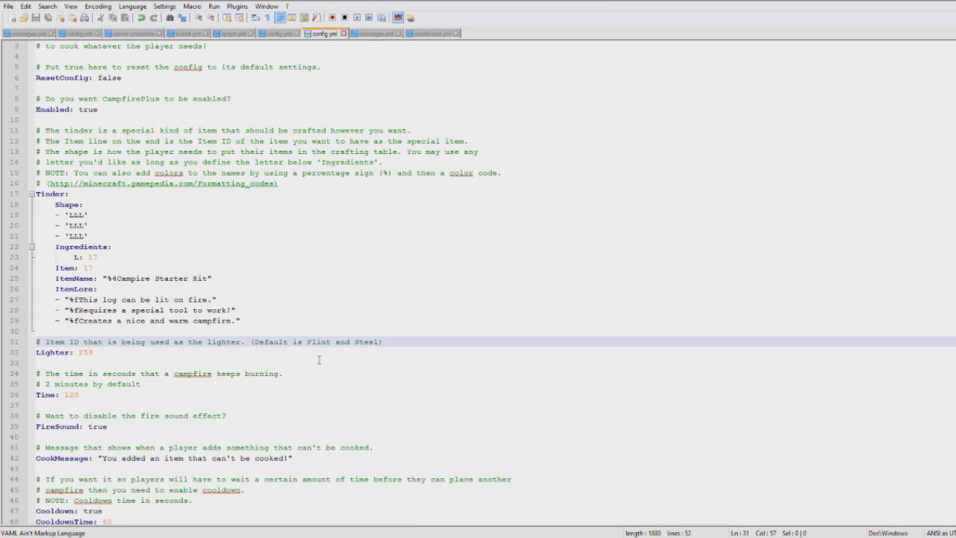
{"action": "scroll", "coordinate": [316, 359], "scroll_direction": "up", "scroll_amount": 1}
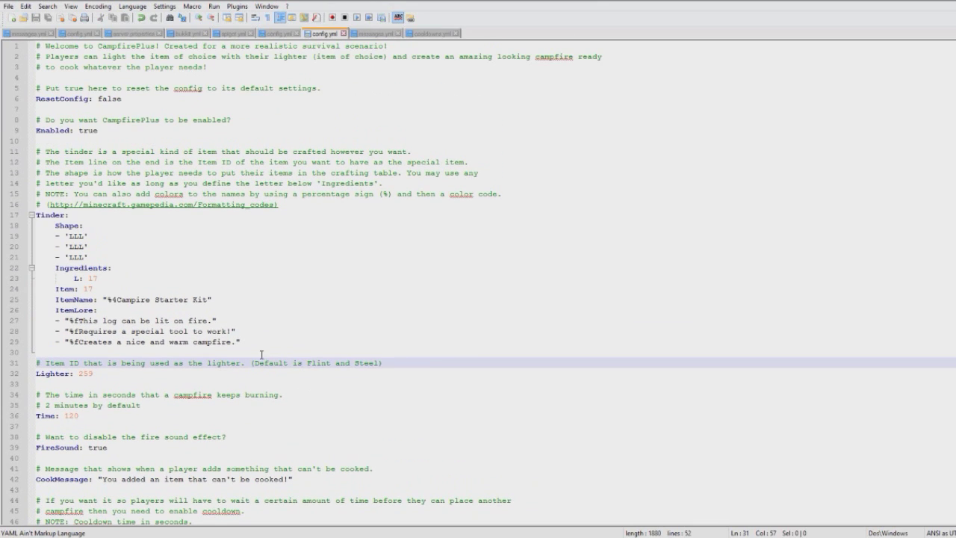
{"action": "double_click", "coordinate": [88, 289]}
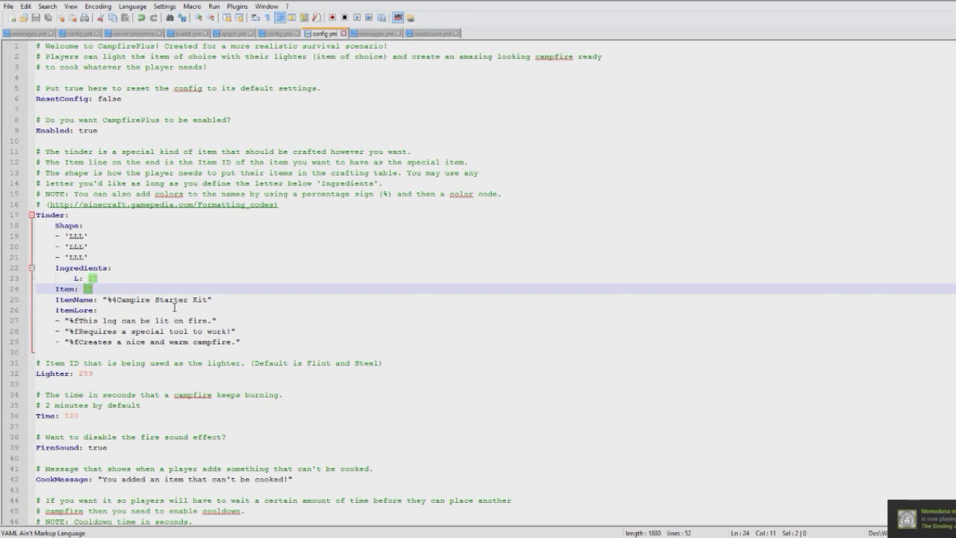
{"action": "type", "text": "ner"}
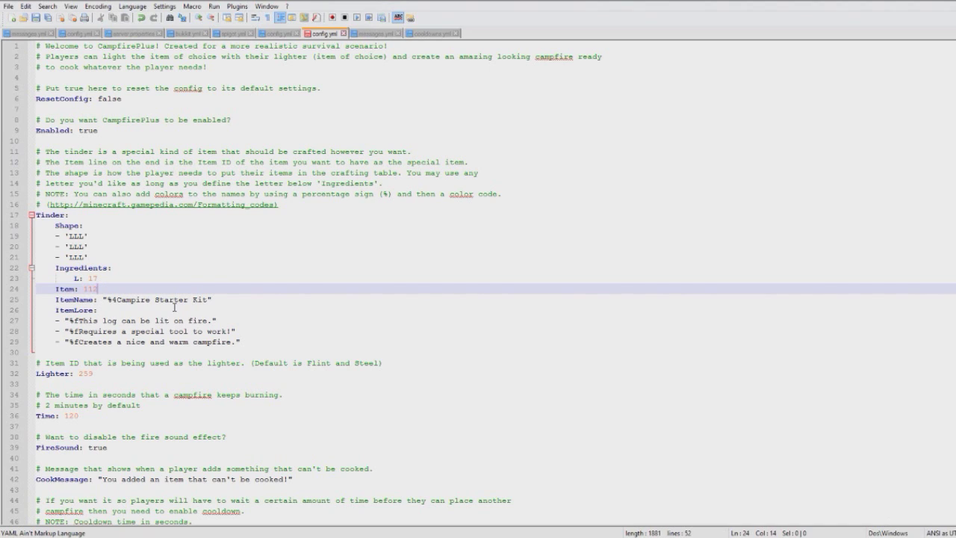
Add a second crafting ingredient line, N: 20, below the L entry in the Tinder Ingredients.
{"action": "left_click_drag", "start_coordinate": [88, 257], "coordinate": [33, 225]}
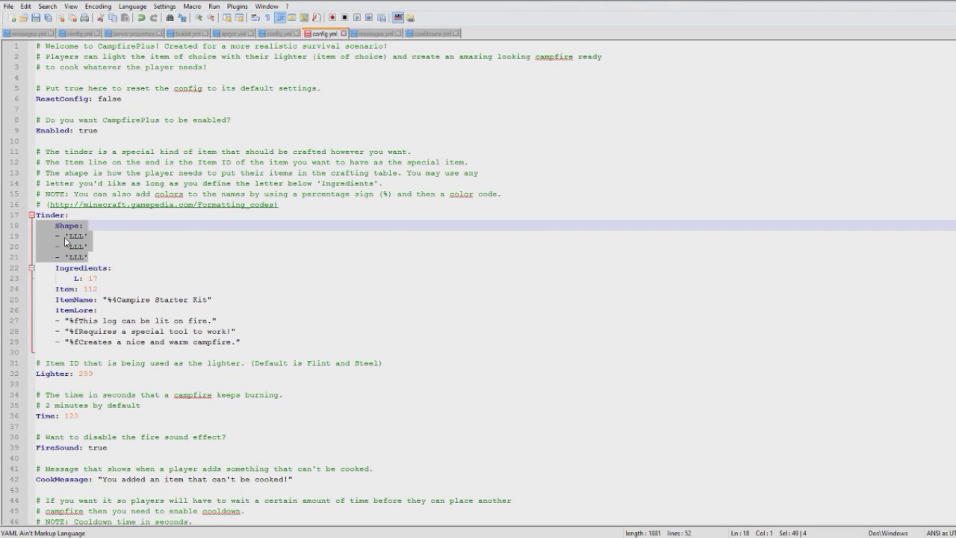
{"action": "left_click", "coordinate": [110, 247]}
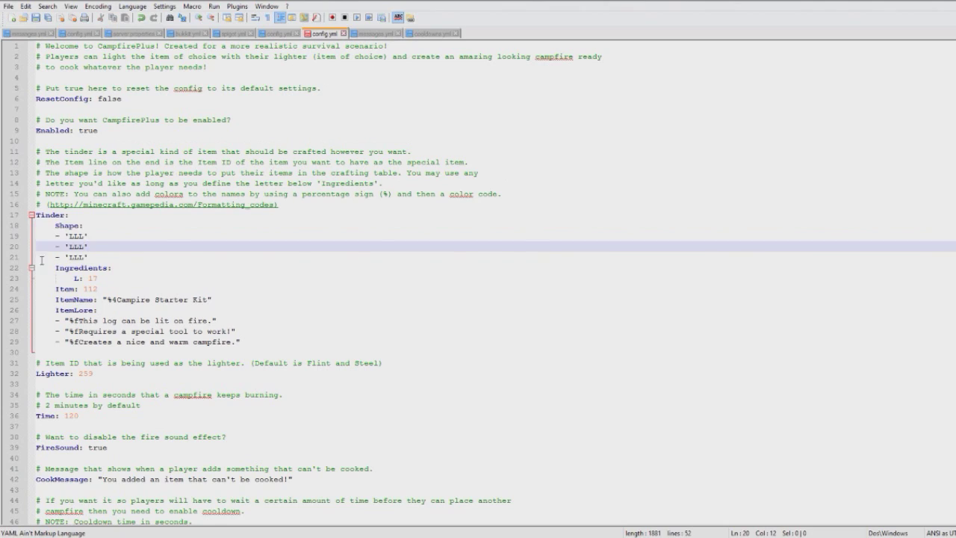
{"action": "left_click", "coordinate": [108, 278]}
{"action": "key", "text": "Return"}
{"action": "left_click_drag", "start_coordinate": [106, 280], "coordinate": [34, 278]}
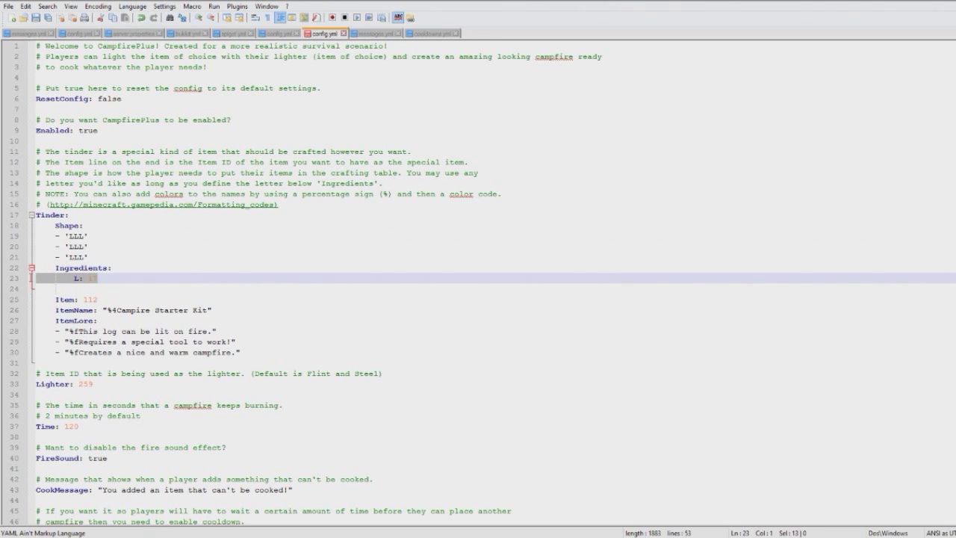
{"action": "left_click", "coordinate": [74, 286]}
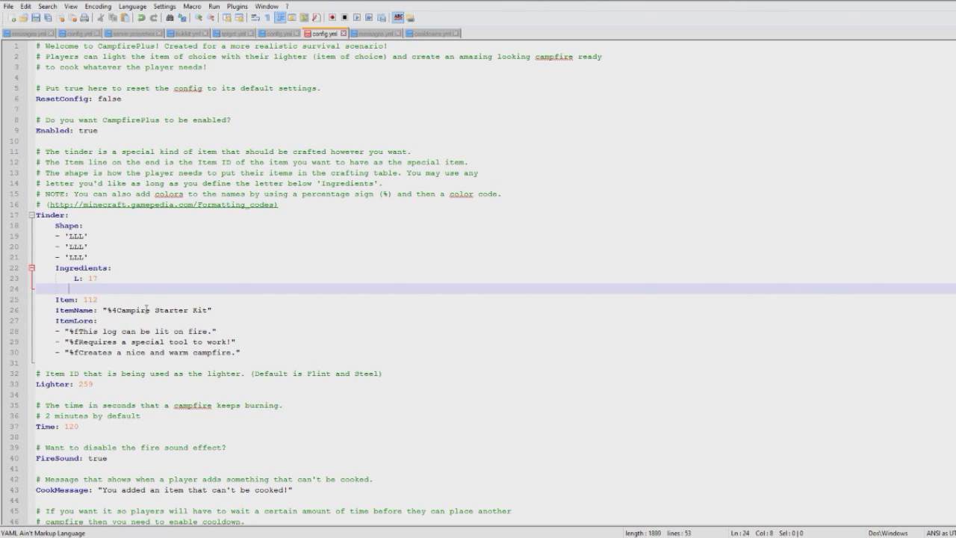
{"action": "type", "text": "N: 20"}
Replace the centre letter of the Tinder Shape with N so the middle row reads 'LNL'.
{"action": "left_click_drag", "start_coordinate": [78, 251], "coordinate": [74, 246]}
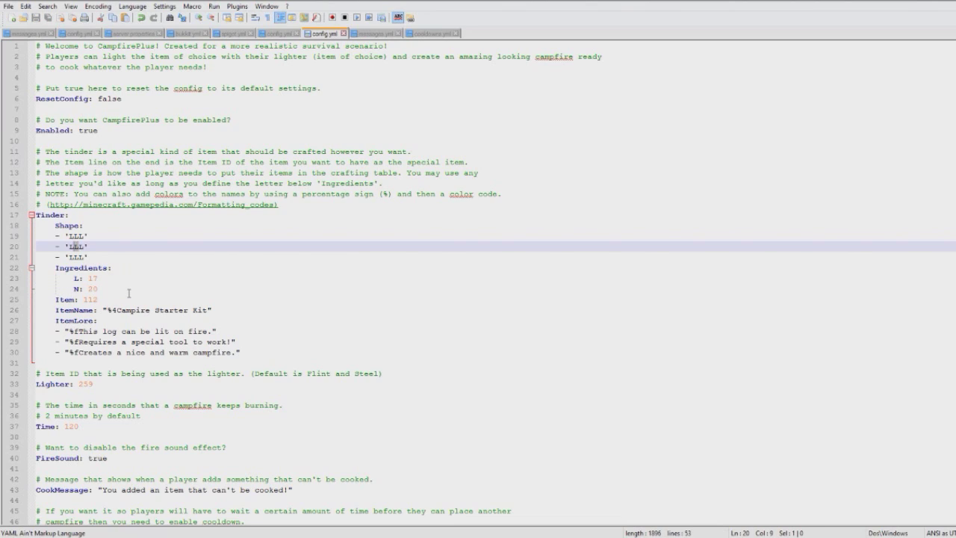
{"action": "type", "text": "N"}
{"action": "left_click_drag", "start_coordinate": [62, 236], "coordinate": [88, 225]}
{"action": "left_click_drag", "start_coordinate": [114, 302], "coordinate": [34, 300]}
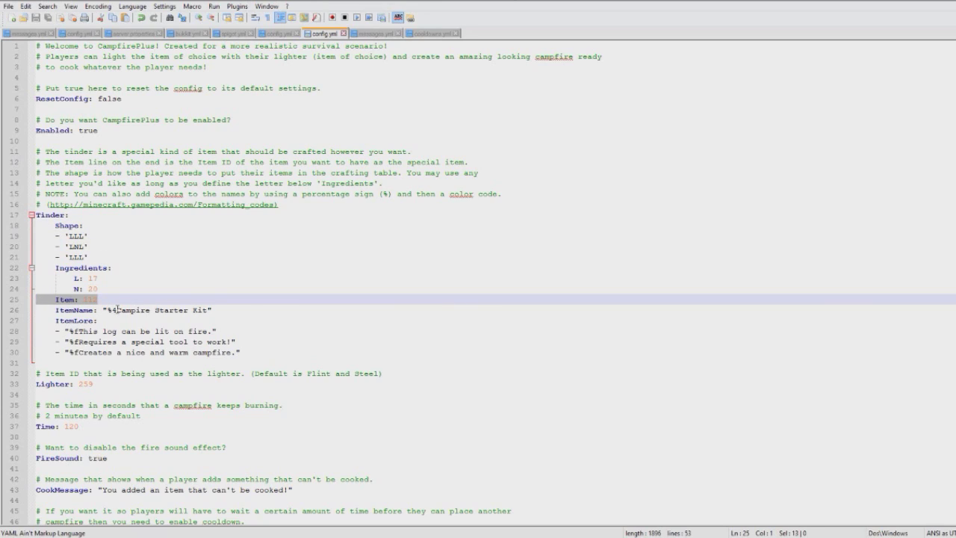
Insert the %l formatting code after %4 in the Tinder ItemName.
{"action": "scroll", "coordinate": [201, 285], "scroll_direction": "down", "scroll_amount": 3}
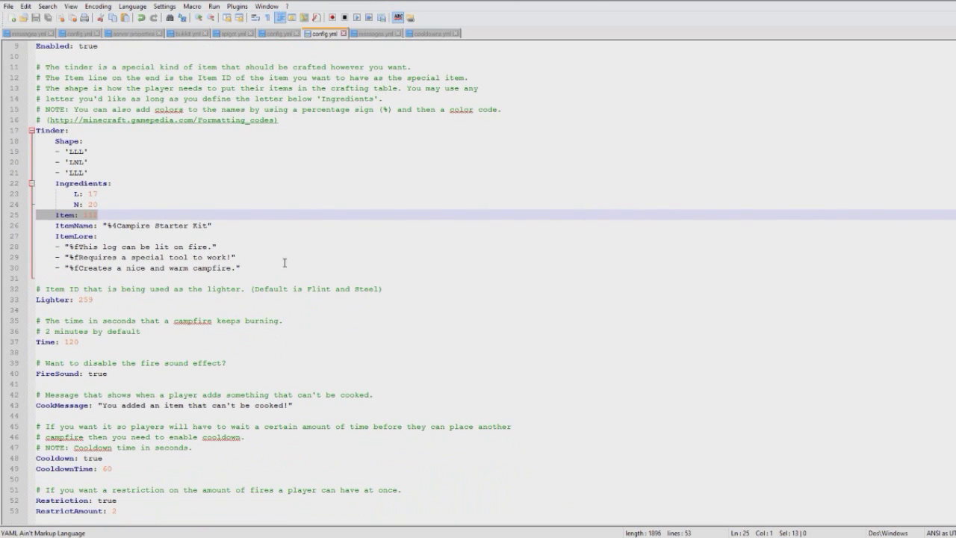
{"action": "left_click_drag", "start_coordinate": [243, 268], "coordinate": [77, 226]}
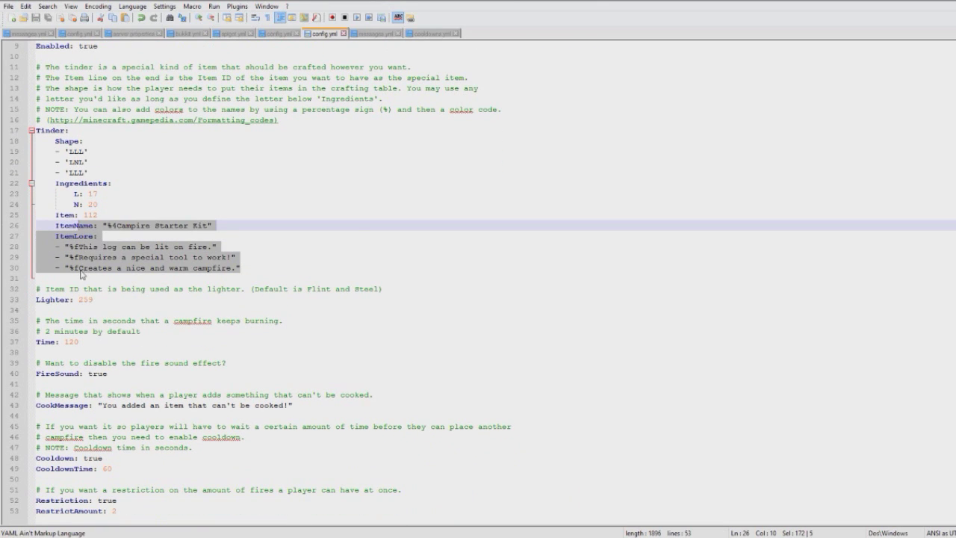
{"action": "left_click", "coordinate": [80, 267]}
{"action": "double_click", "coordinate": [109, 225]}
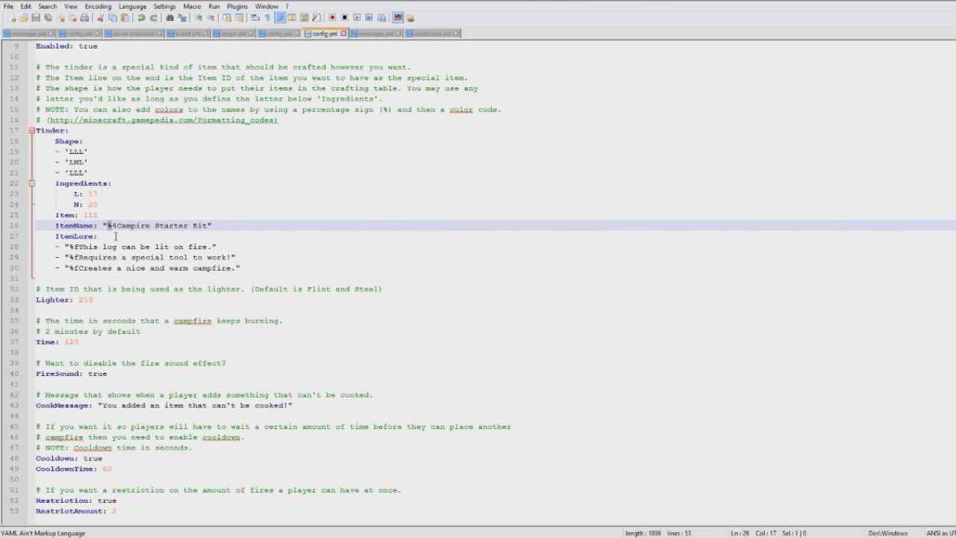
{"action": "left_click", "coordinate": [116, 245]}
{"action": "left_click", "coordinate": [108, 226]}
{"action": "left_click_drag", "start_coordinate": [111, 226], "coordinate": [108, 226]}
{"action": "left_click", "coordinate": [117, 226]}
{"action": "type", "text": "%"}
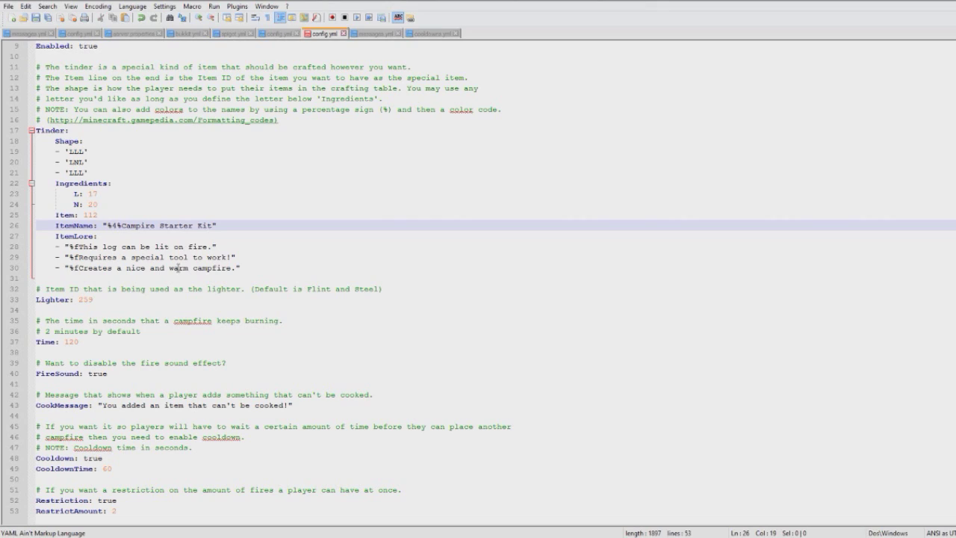
{"action": "type", "text": "l"}
Review the CookMessage, FireSound and burn Time settings, and switch to Minecraft to check the campsite.
{"action": "left_click_drag", "start_coordinate": [333, 416], "coordinate": [128, 375]}
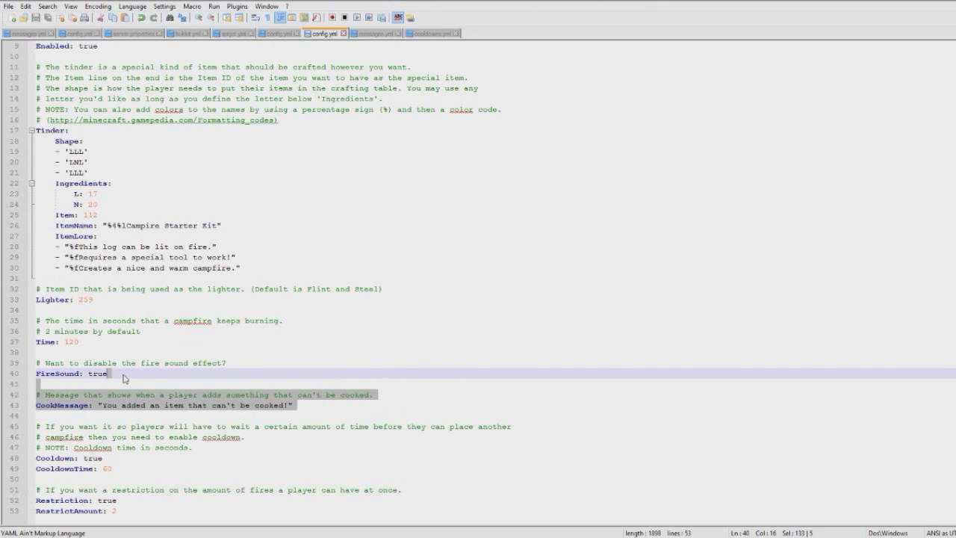
{"action": "left_click", "coordinate": [83, 342]}
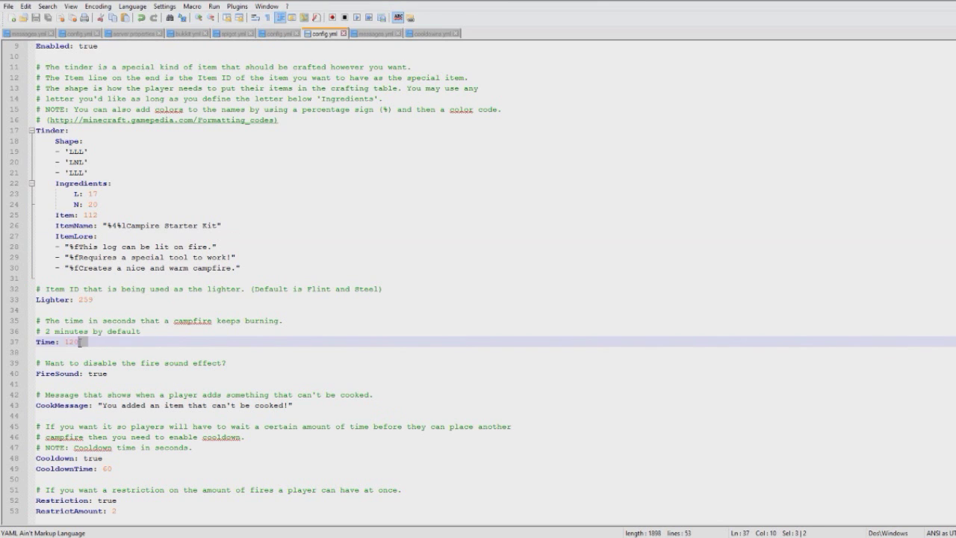
{"action": "left_click_drag", "start_coordinate": [80, 341], "coordinate": [57, 333]}
{"action": "left_click", "coordinate": [155, 344]}
{"action": "scroll", "coordinate": [188, 355], "scroll_direction": "up", "scroll_amount": 1}
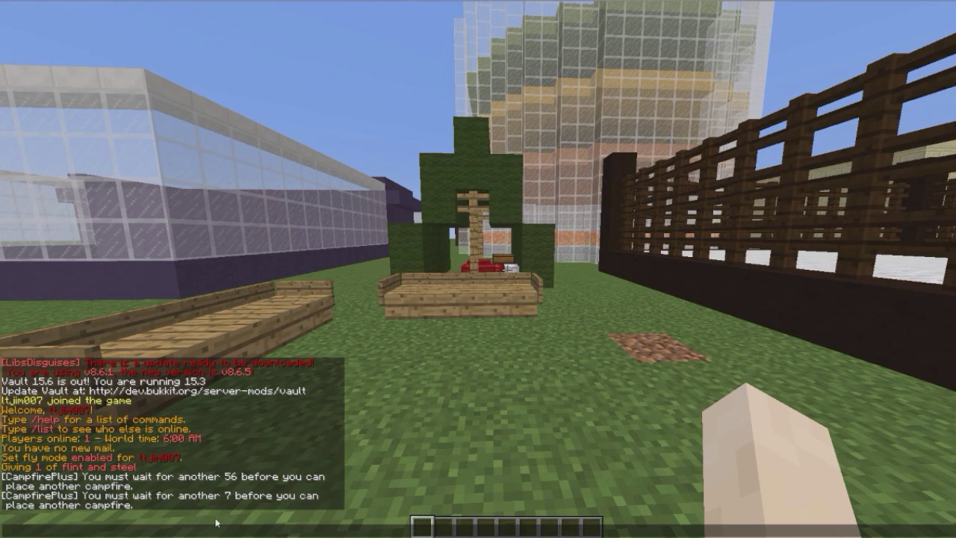
{"action": "key", "text": "Escape"}
{"action": "key", "text": "t"}
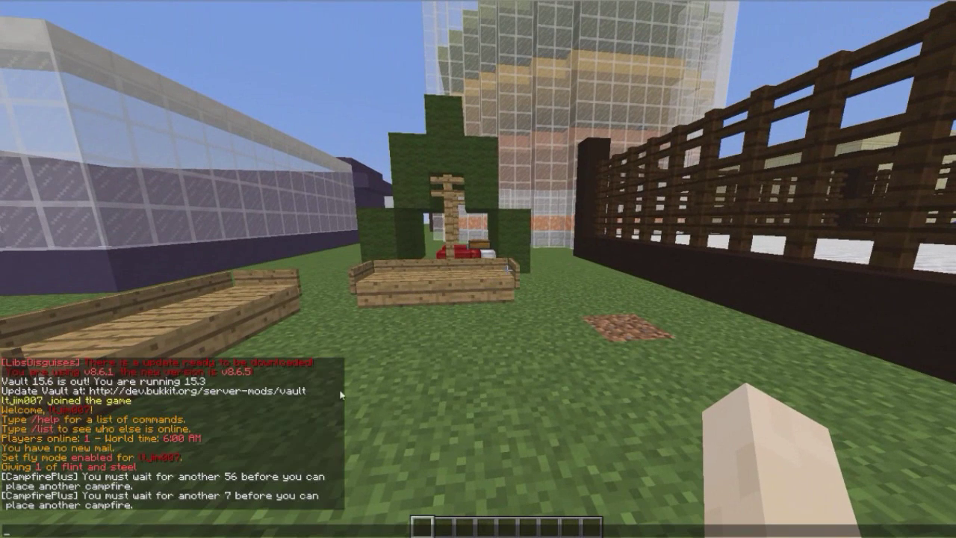
Switch back to Notepad++, reload the externally modified cooldowns.yml and return to the CampfirePlus config.yml.
{"action": "key", "text": "alt+Tab"}
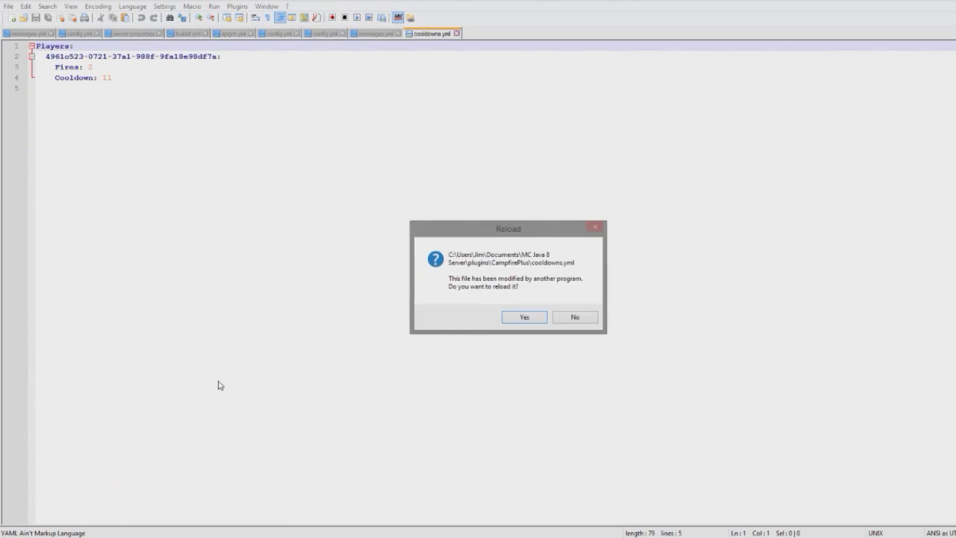
{"action": "left_click", "coordinate": [531, 319]}
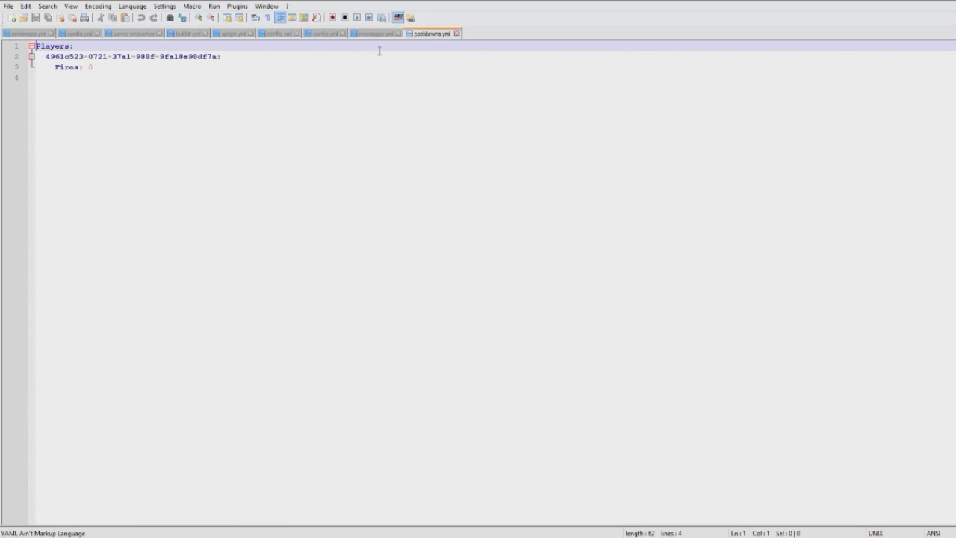
{"action": "left_click", "coordinate": [357, 35]}
{"action": "left_click", "coordinate": [323, 33]}
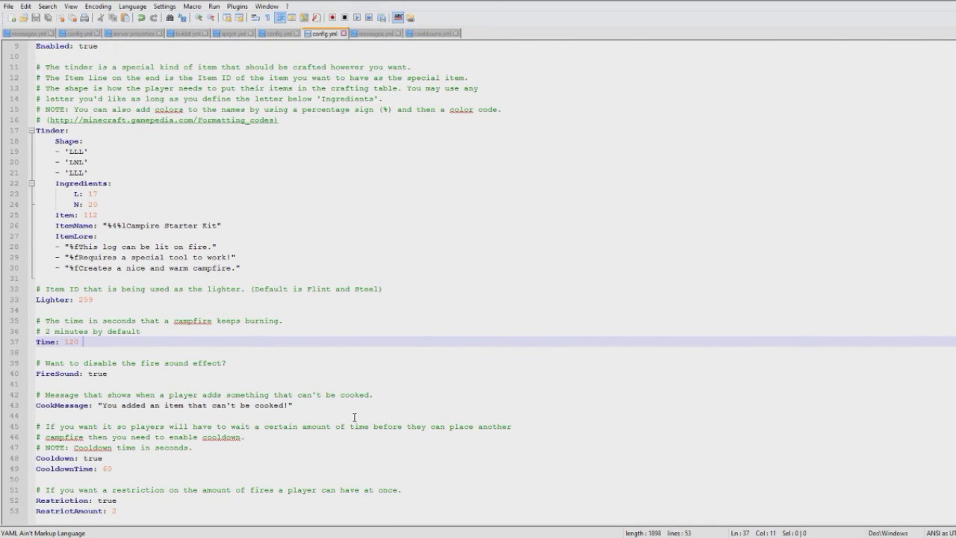
Review the CookMessage and cooldown settings, and set RestrictAmount to 1.
{"action": "left_click_drag", "start_coordinate": [354, 417], "coordinate": [58, 405]}
{"action": "left_click", "coordinate": [88, 410]}
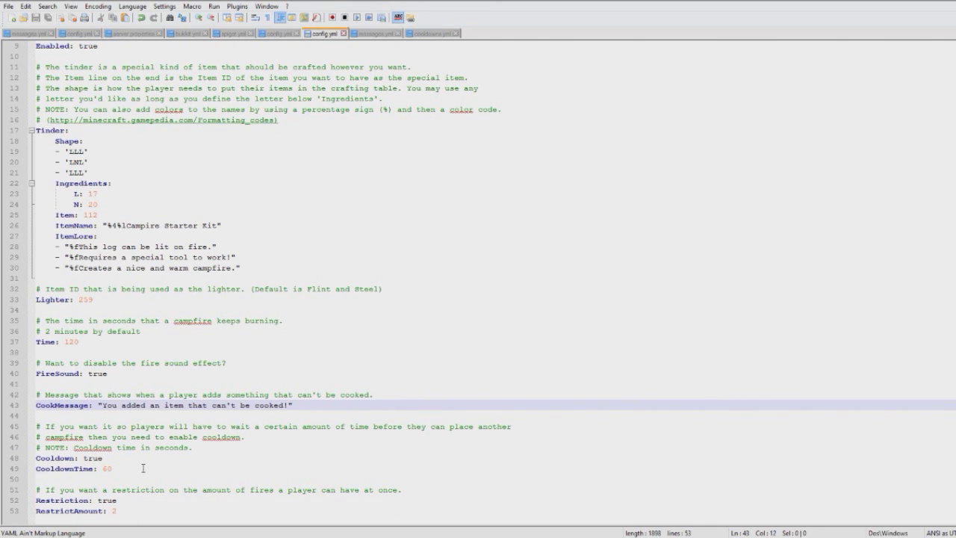
{"action": "left_click_drag", "start_coordinate": [143, 468], "coordinate": [32, 449]}
{"action": "left_click_drag", "start_coordinate": [166, 507], "coordinate": [18, 479]}
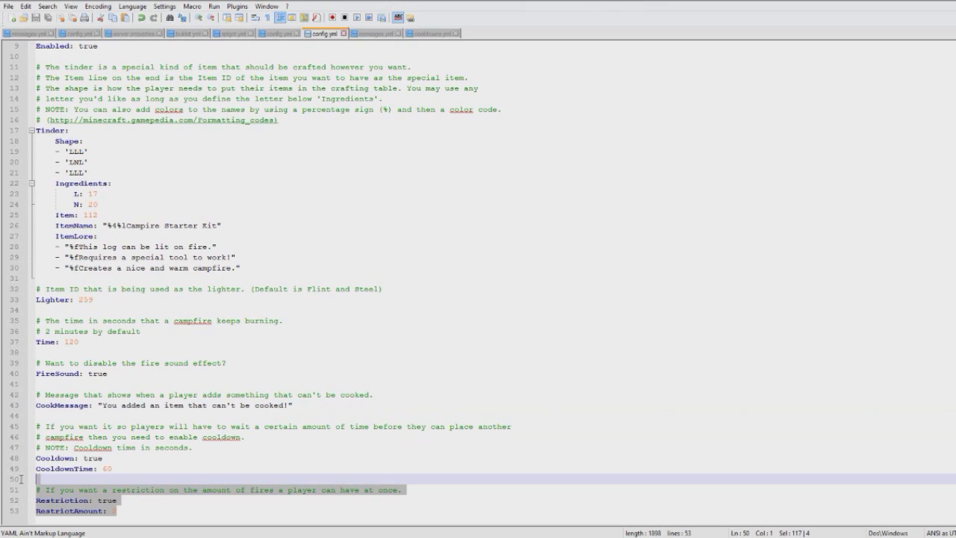
{"action": "left_click", "coordinate": [198, 486]}
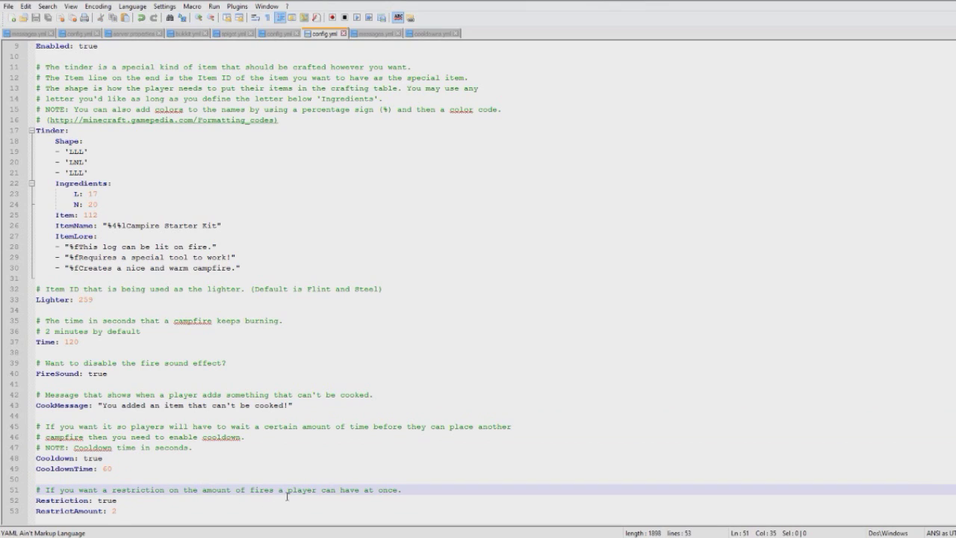
{"action": "left_click_drag", "start_coordinate": [231, 507], "coordinate": [55, 501]}
{"action": "left_click", "coordinate": [121, 510]}
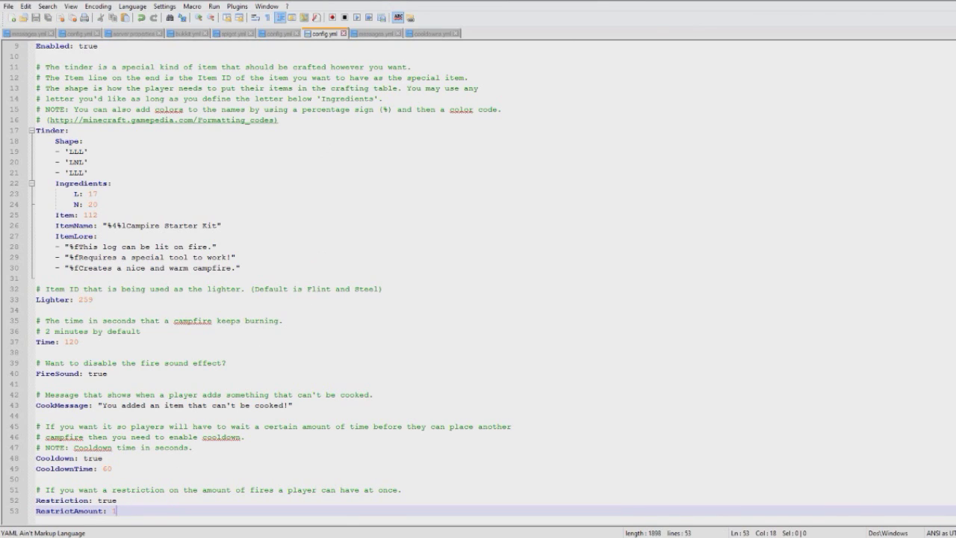
Switch to the CampfirePlus plugin folder, open cooldowns.yml in Notepad++ and review its whole player fire record.
{"action": "key", "text": "alt+Tab"}
{"action": "left_click", "coordinate": [397, 202]}
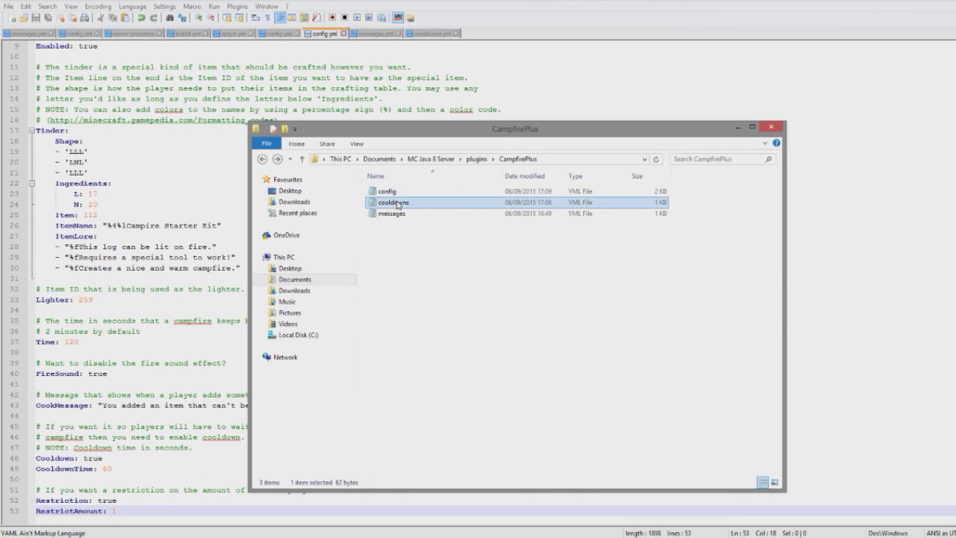
{"action": "right_click", "coordinate": [396, 201]}
{"action": "left_click", "coordinate": [440, 230]}
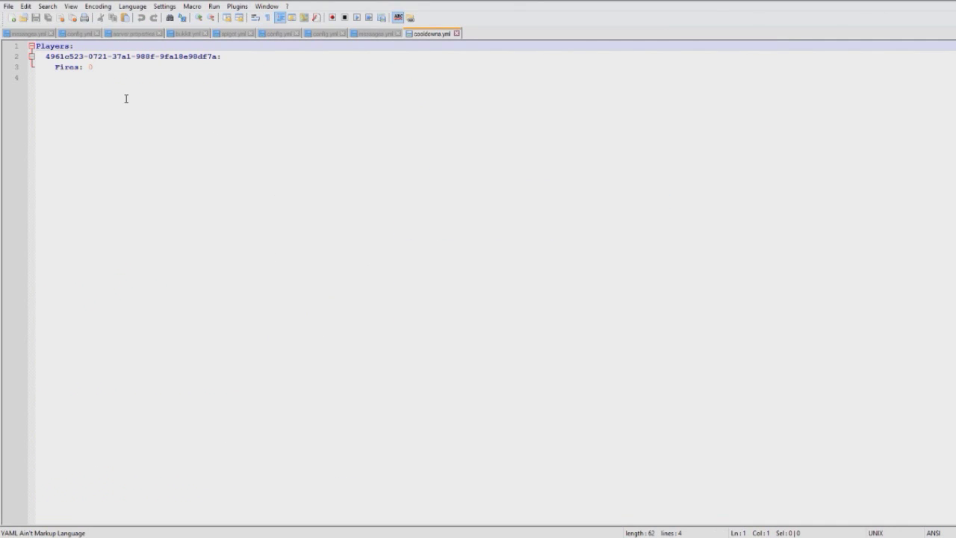
{"action": "left_click", "coordinate": [189, 89]}
{"action": "key", "text": "ctrl+a"}
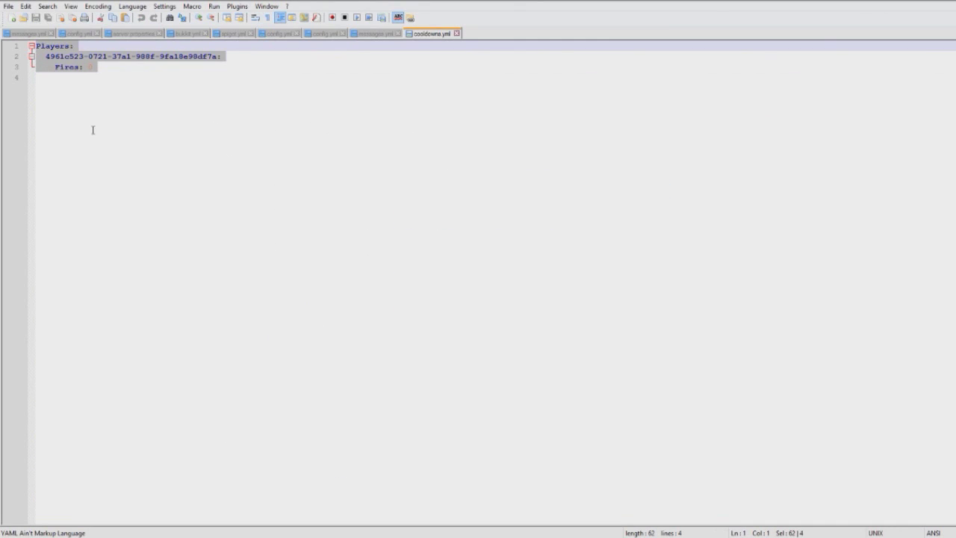
Open messages.yml from the CampfirePlus folder in Notepad++ and review all of its plugin message texts.
{"action": "key", "text": "alt+Tab"}
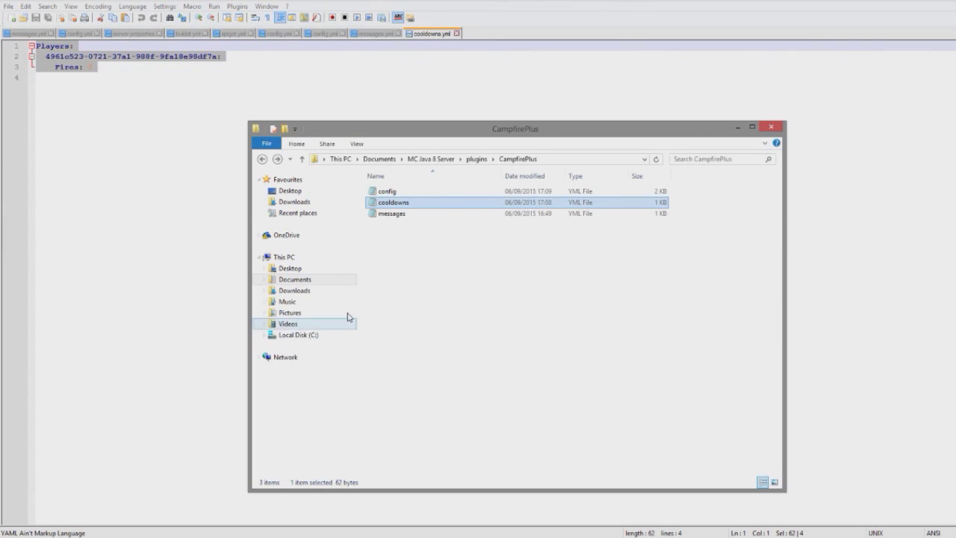
{"action": "left_click", "coordinate": [401, 215]}
{"action": "right_click", "coordinate": [401, 214]}
{"action": "left_click", "coordinate": [433, 238]}
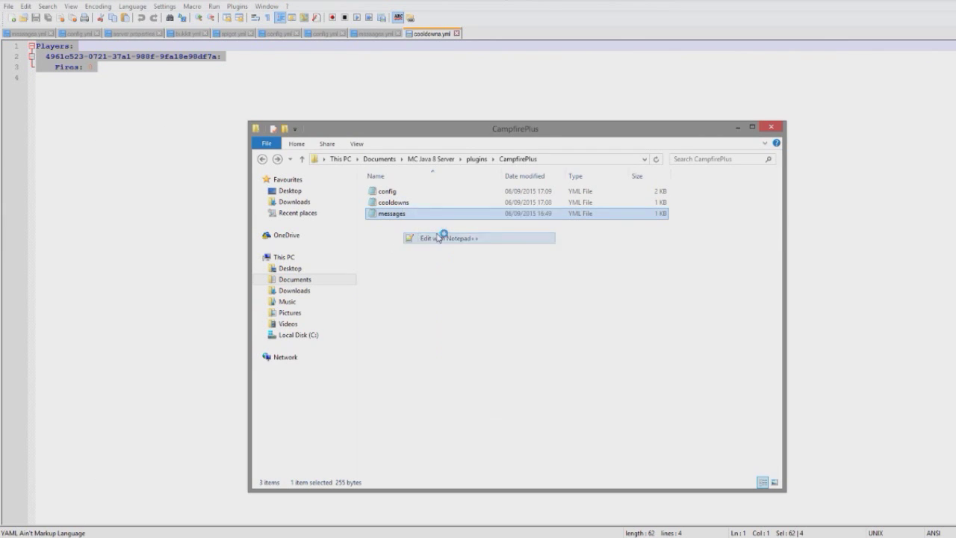
{"action": "left_click", "coordinate": [279, 115]}
{"action": "key", "text": "ctrl+a"}
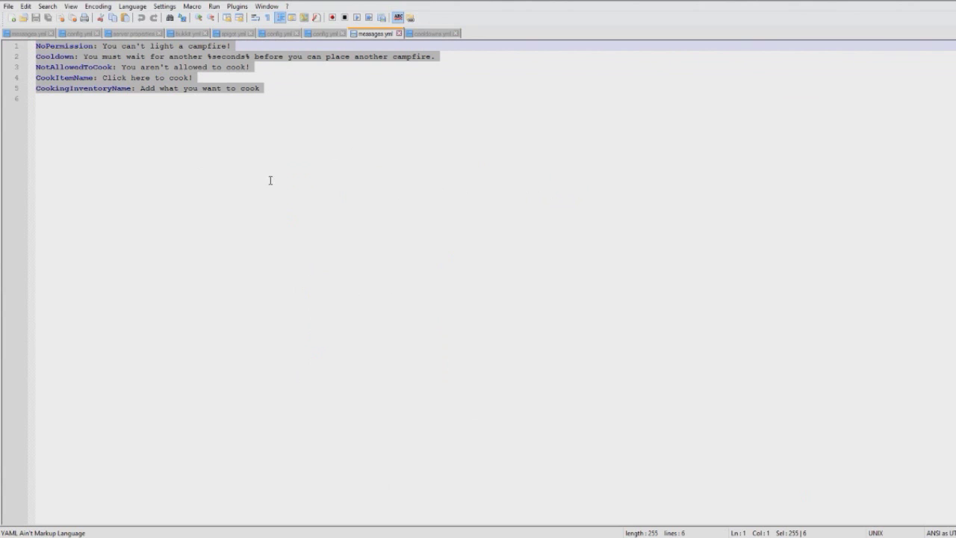
{"action": "left_click", "coordinate": [222, 109]}
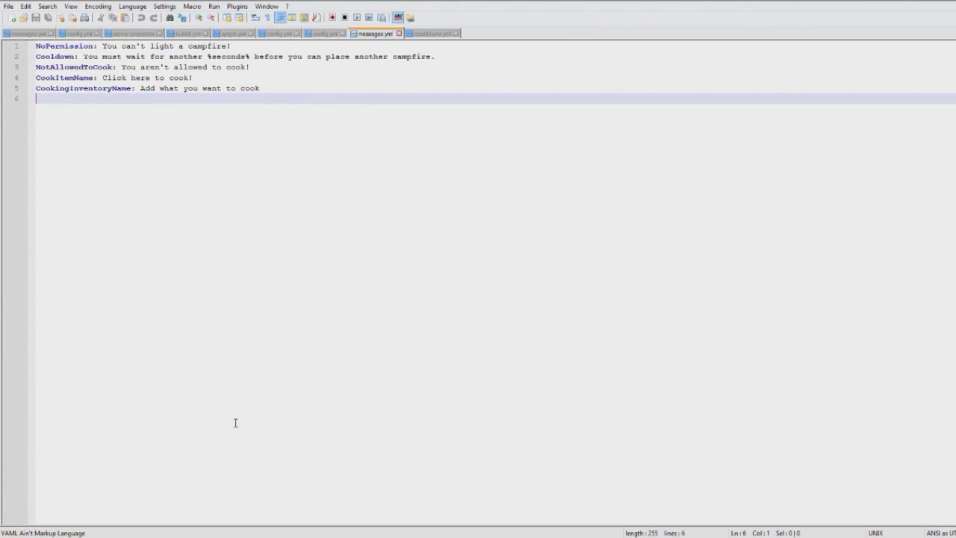
Return to the CampfirePlus folder, switch to Minecraft and walk around the campsite to view it.
{"action": "key", "text": "alt+Tab"}
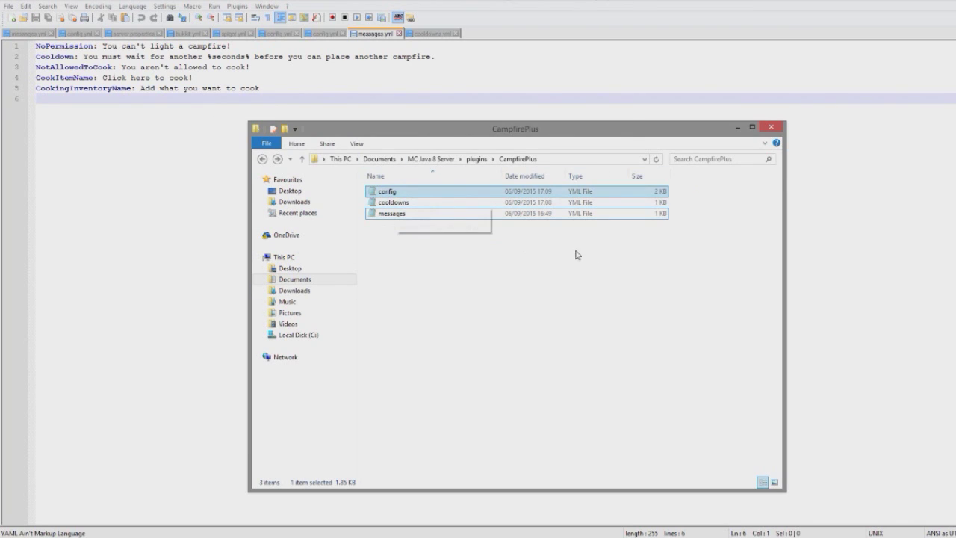
{"action": "left_click", "coordinate": [557, 213]}
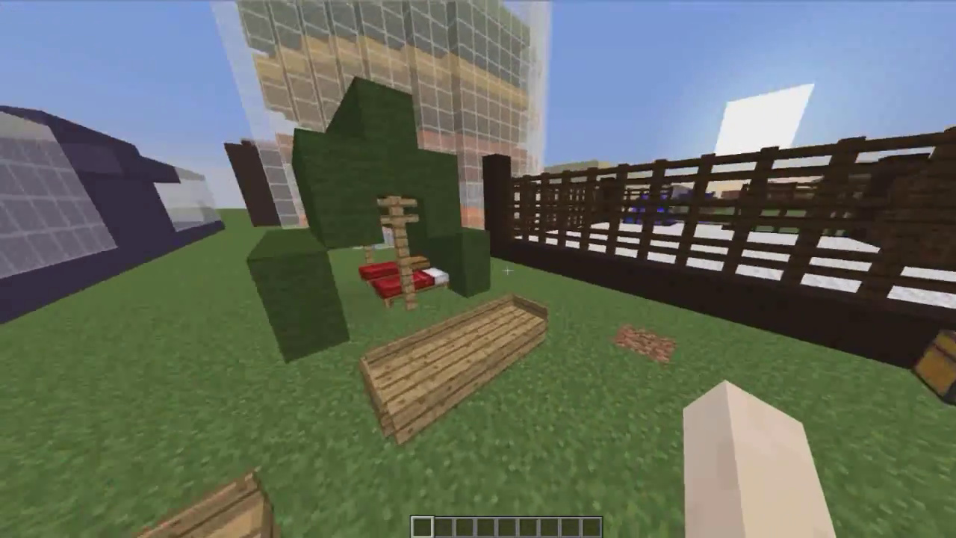
{"action": "key", "text": "w"}
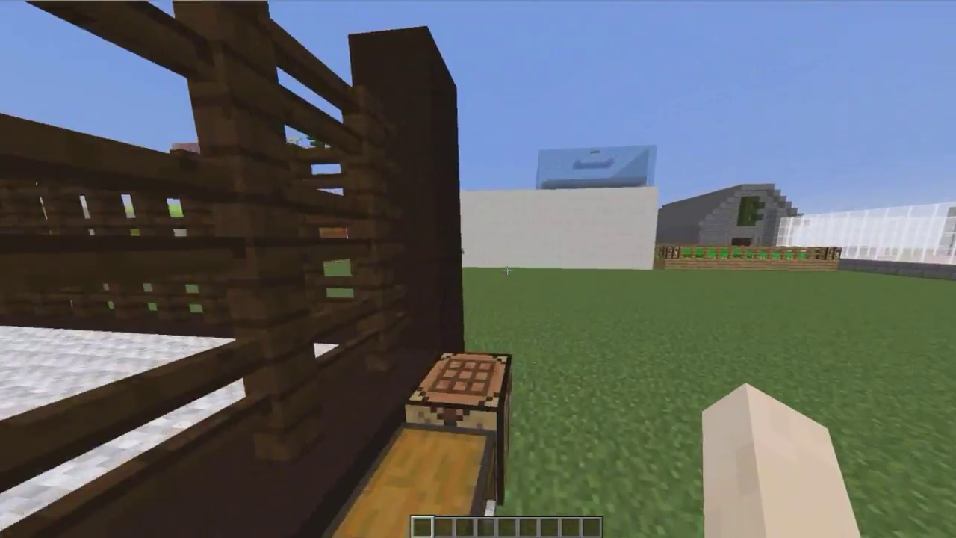
{"action": "key", "text": "F5"}
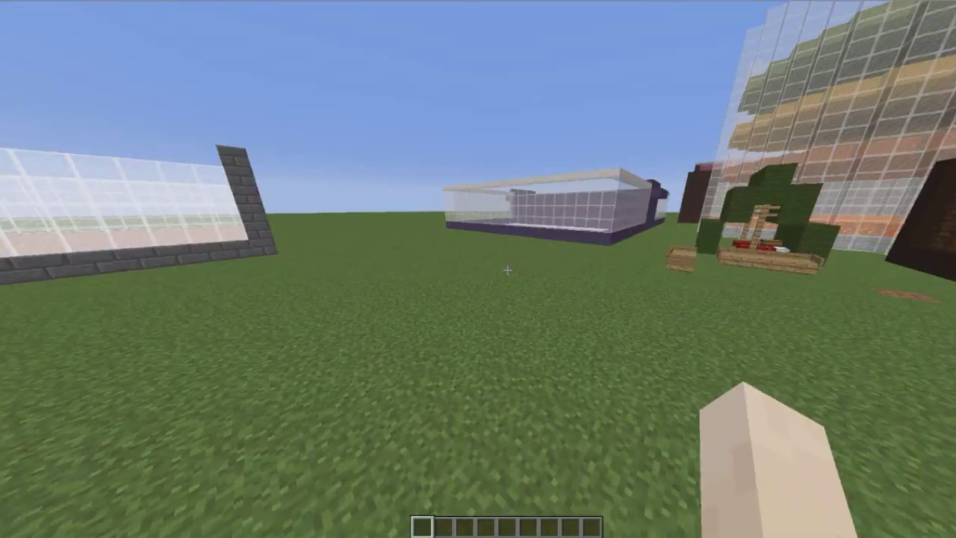
{"action": "key", "text": "w"}
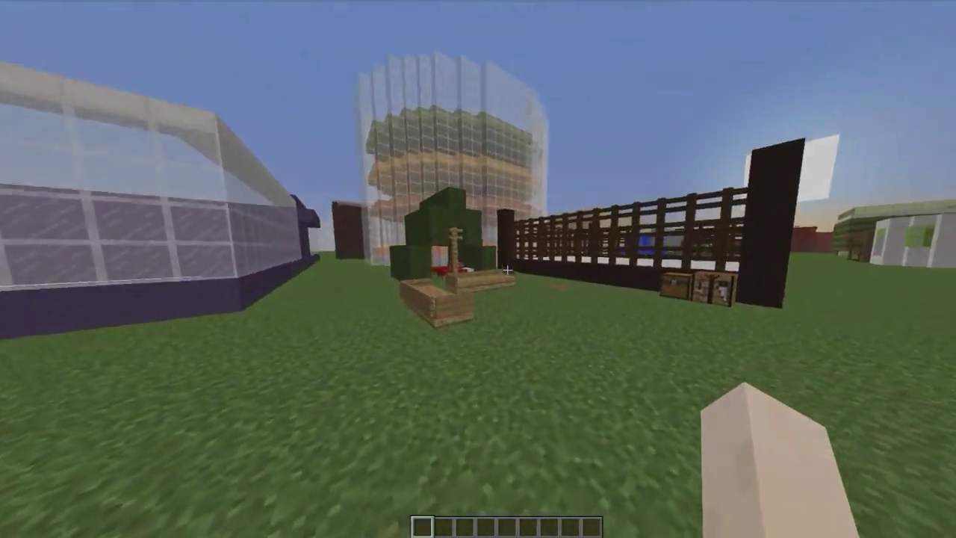